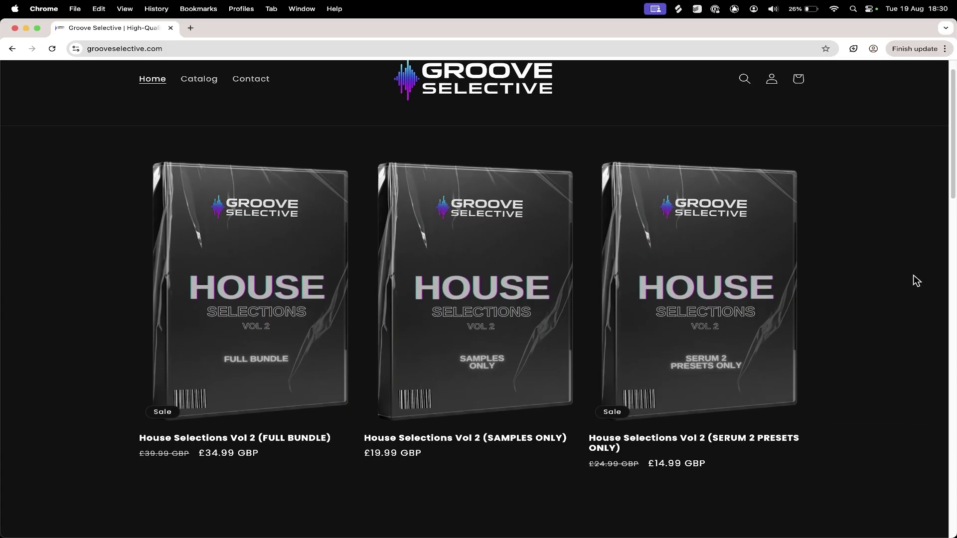
# Step: Look through the House Selections Vol 1 and Vol 2 packs and their combined bundle on the Groove Selective store page
pyautogui.scroll(-3, 916, 280)
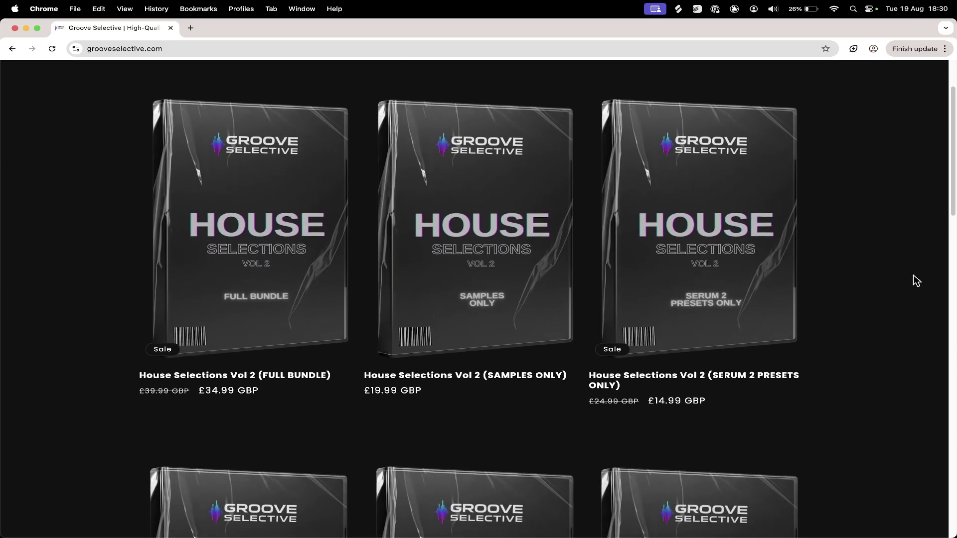
pyautogui.scroll(-3, 916, 280)
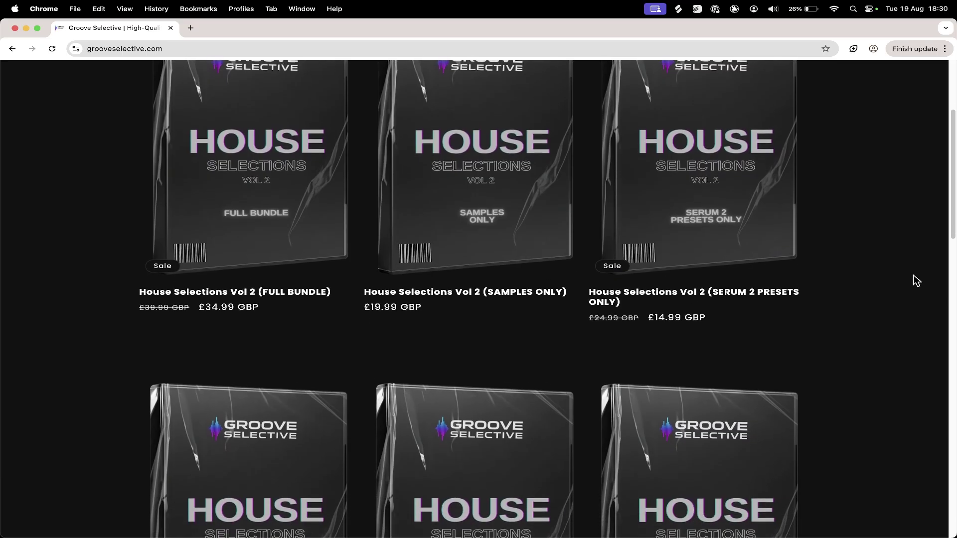
pyautogui.scroll(-3, 916, 281)
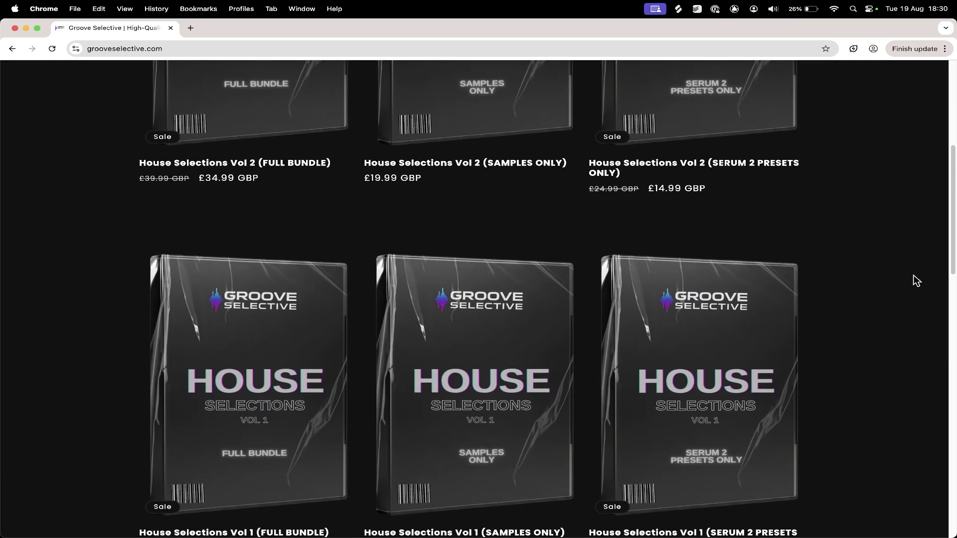
pyautogui.scroll(-3, 916, 281)
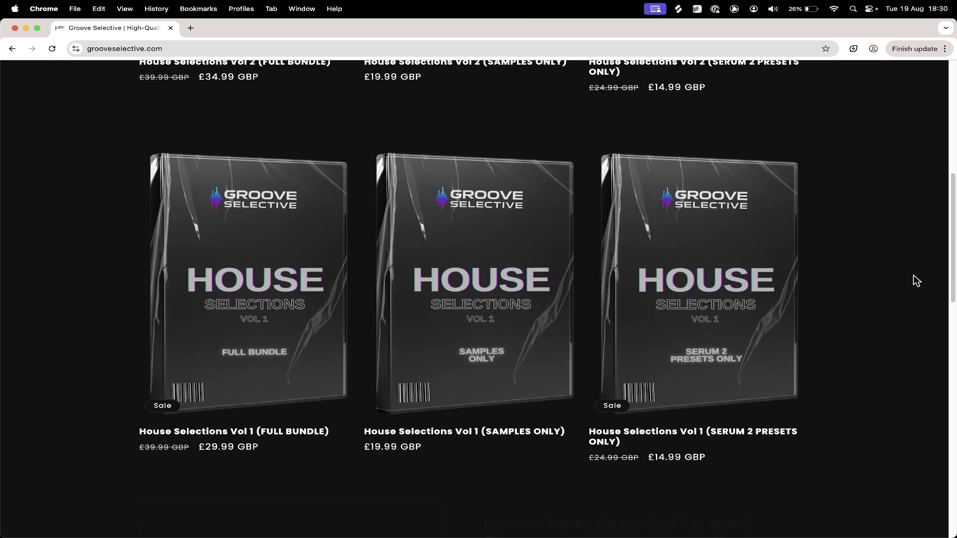
pyautogui.scroll(-3, 916, 280)
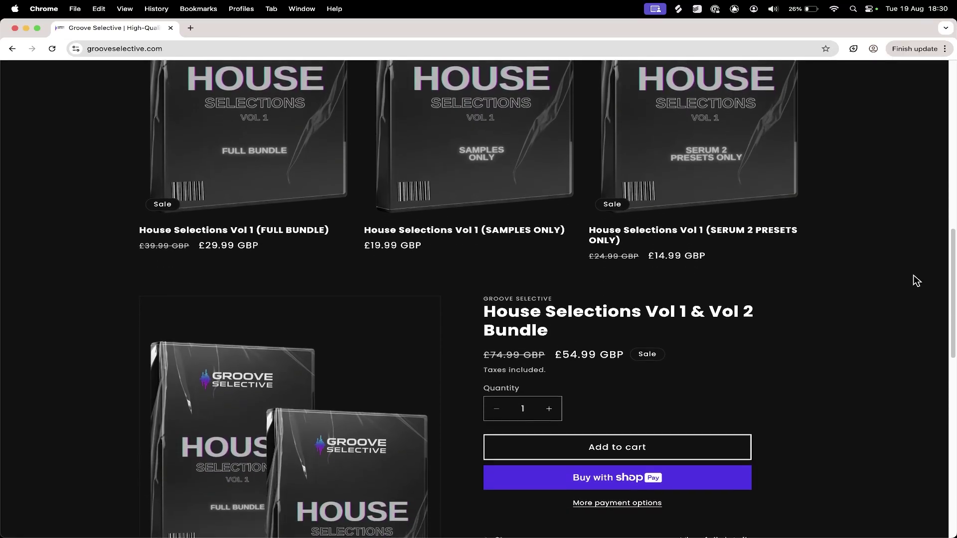
pyautogui.scroll(-3, 916, 281)
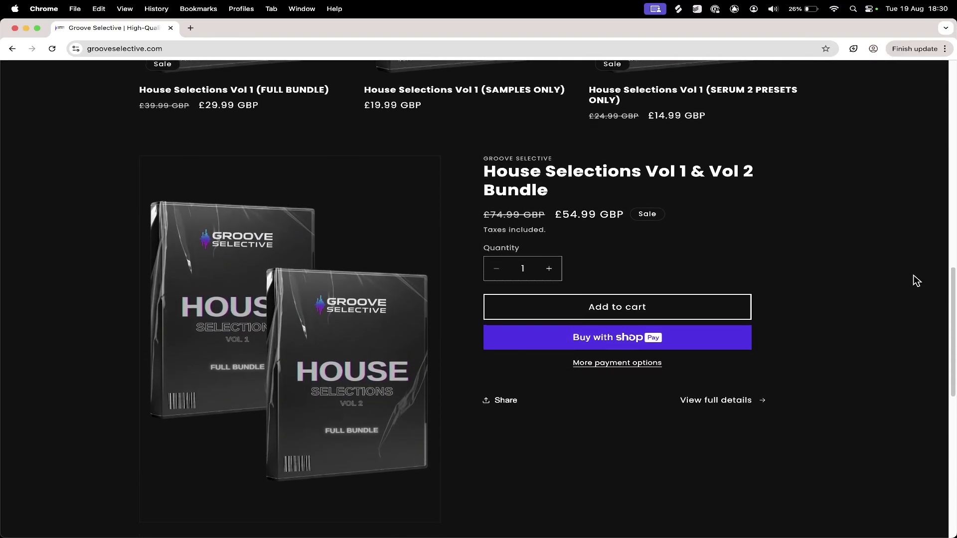
pyautogui.scroll(-3, 916, 280)
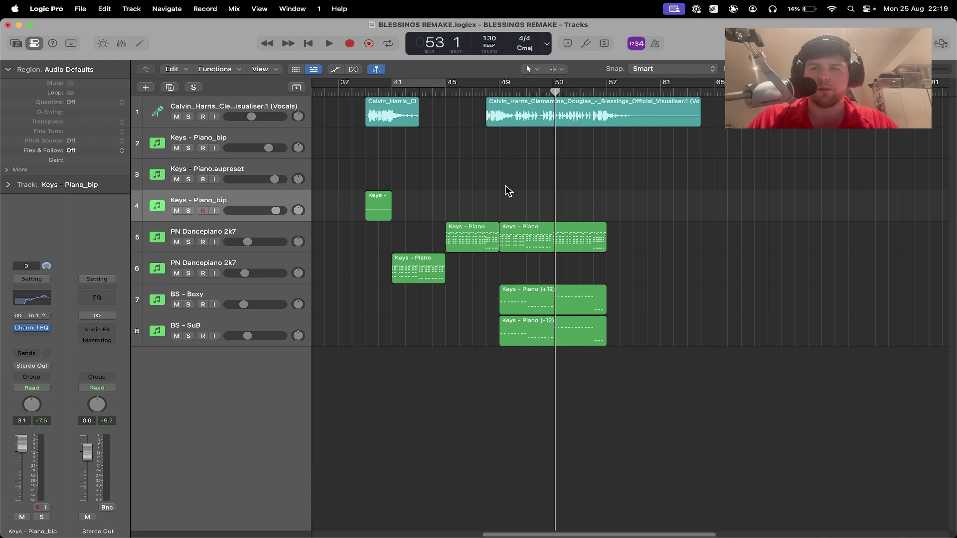
# Step: Switch to Logic Pro, inspect the Nexus piano preset on the first PN Dancepiano 2k7 track, and close the plugin window
pyautogui.press('Down')
pyautogui.click(32, 299)
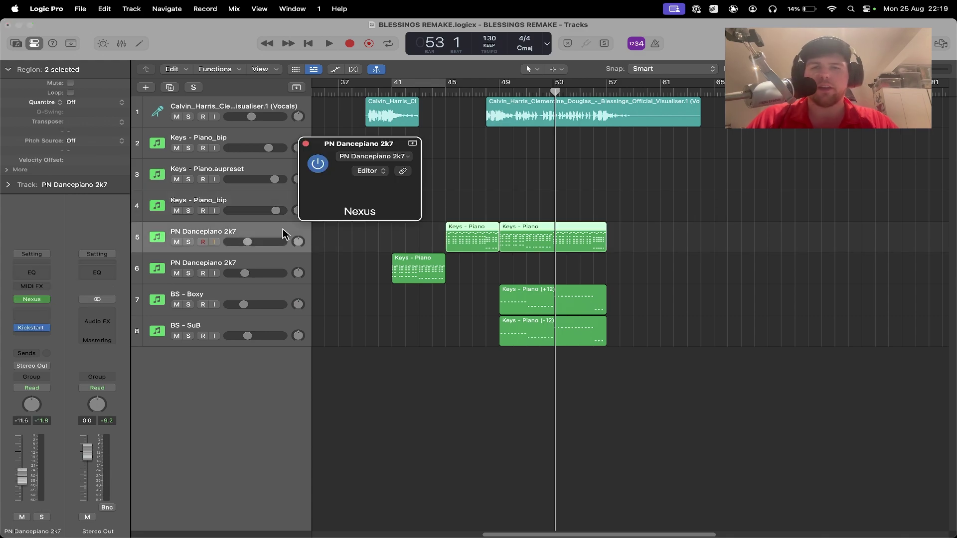
pyautogui.moveTo(689, 160); pyautogui.dragTo(527, 73)
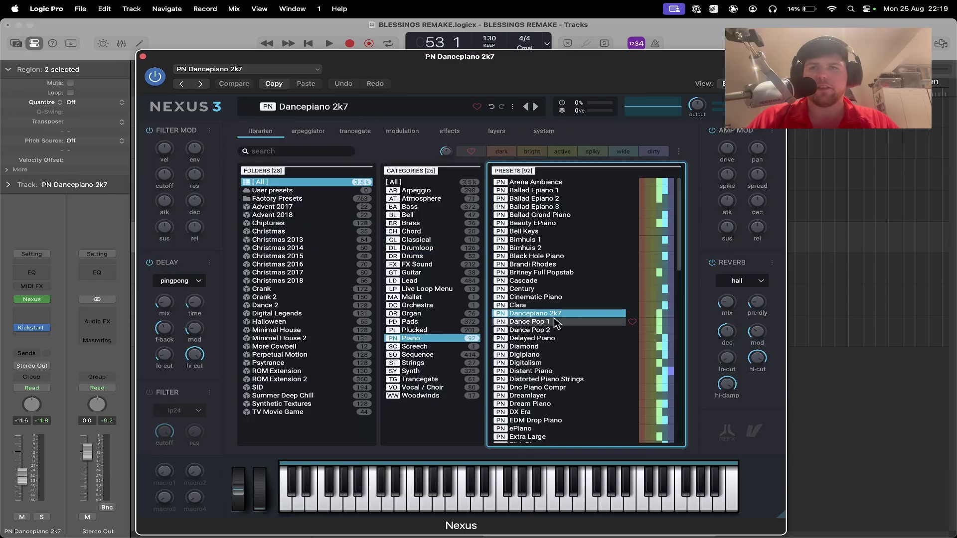
pyautogui.press('super+w')
pyautogui.click(662, 273)
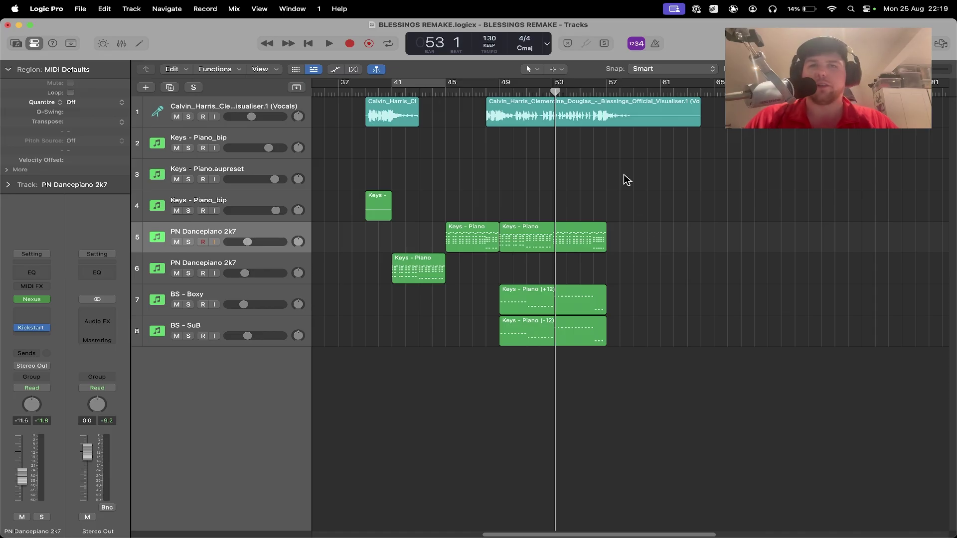
# Step: Open the piano region starting at bar 49 on the first PN Dancepiano 2k7 track and examine its chords in bars 49 to 52
pyautogui.doubleClick(539, 245)
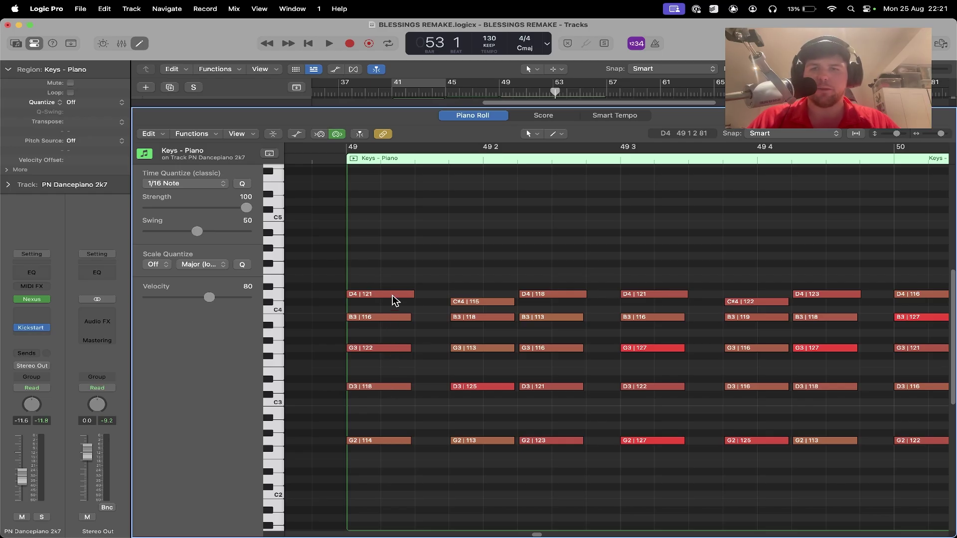
pyautogui.hscroll(2, 393, 295)
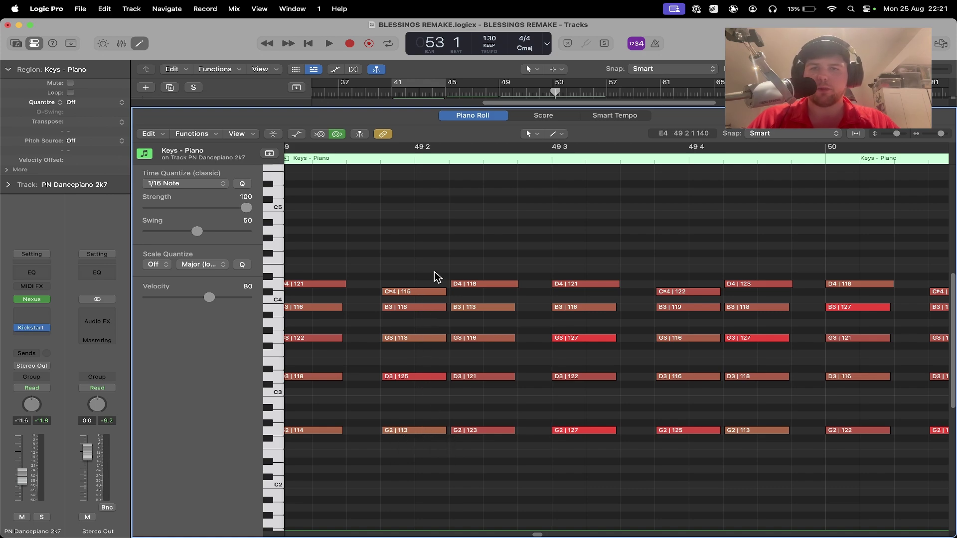
pyautogui.scroll(1, 481, 466)
pyautogui.hscroll(1, 481, 466)
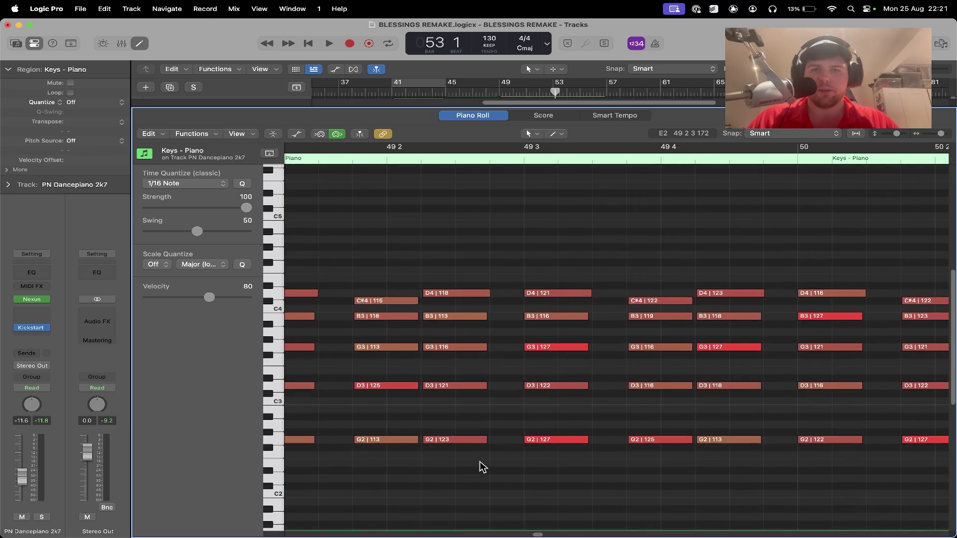
pyautogui.hscroll(10, 610, 378)
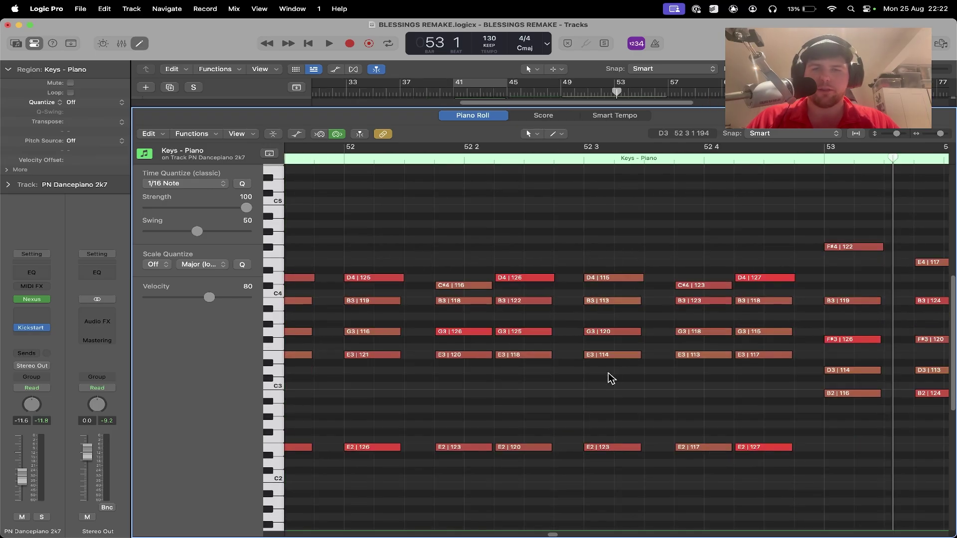
pyautogui.scroll(-2, 608, 374)
pyautogui.hscroll(-5, 608, 374)
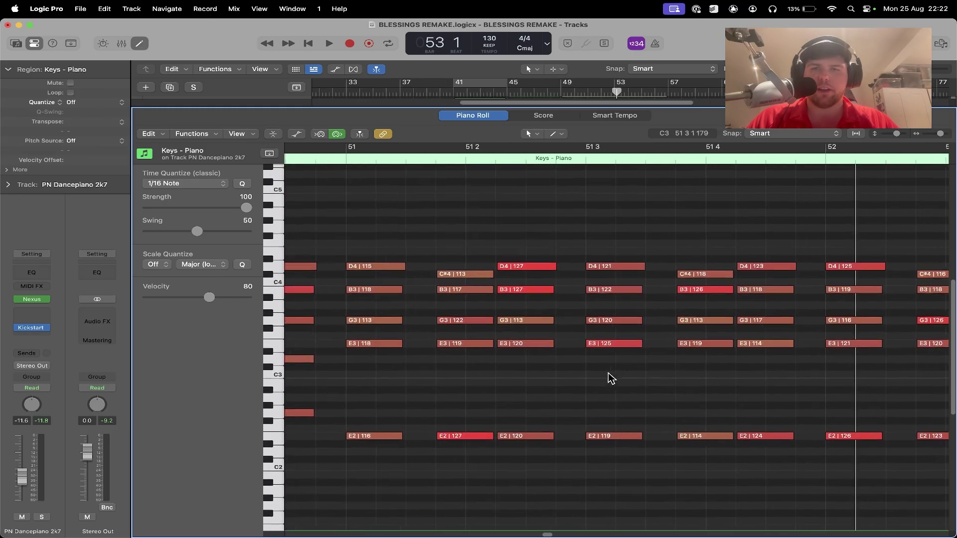
pyautogui.hscroll(1, 611, 379)
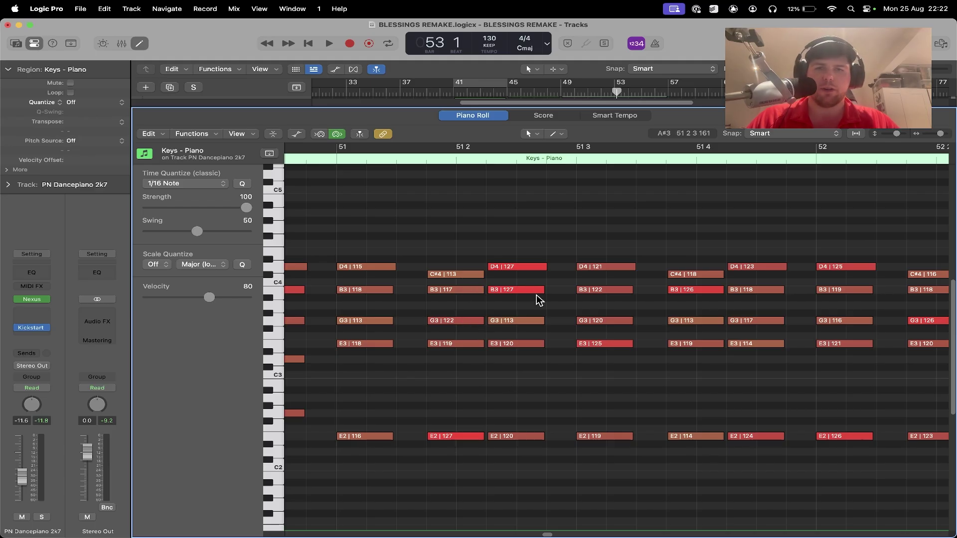
# Step: Examine the piano region's remaining chords through bar 56 in the Piano Roll and close the editor
pyautogui.hscroll(5, 570, 346)
pyautogui.scroll(1, 571, 346)
pyautogui.scroll(-2, 587, 361)
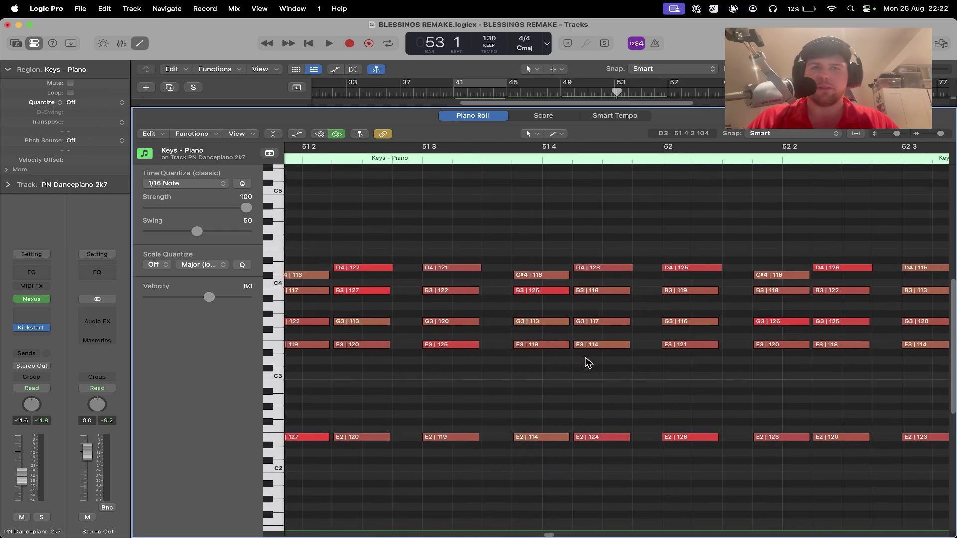
pyautogui.hscroll(8, 587, 361)
pyautogui.hscroll(20, 587, 361)
pyautogui.scroll(1, 587, 361)
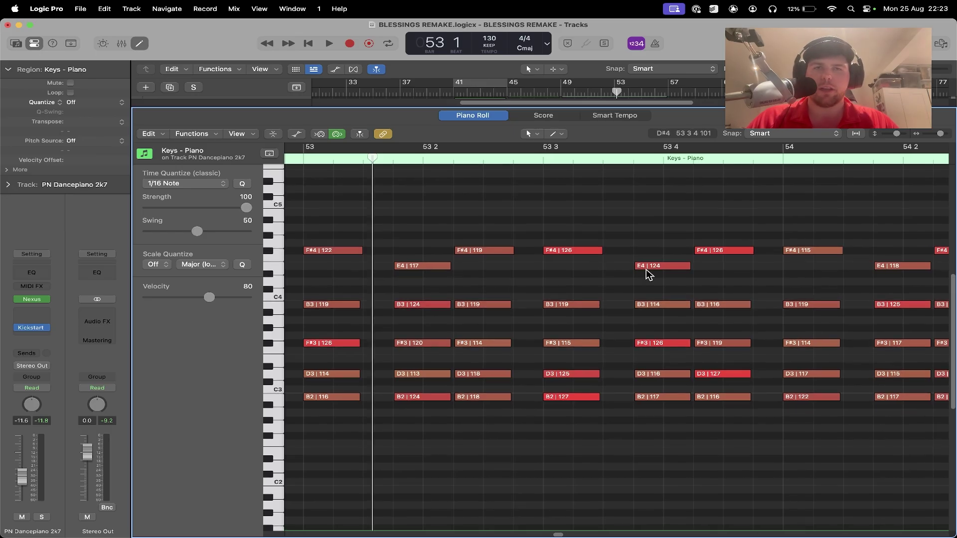
pyautogui.hscroll(2, 642, 273)
pyautogui.click(653, 91)
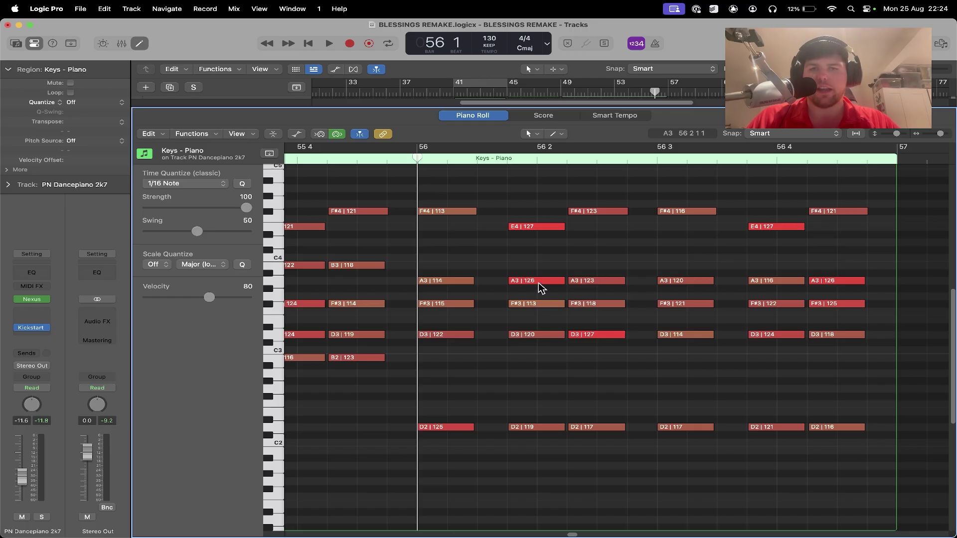
pyautogui.press('e')
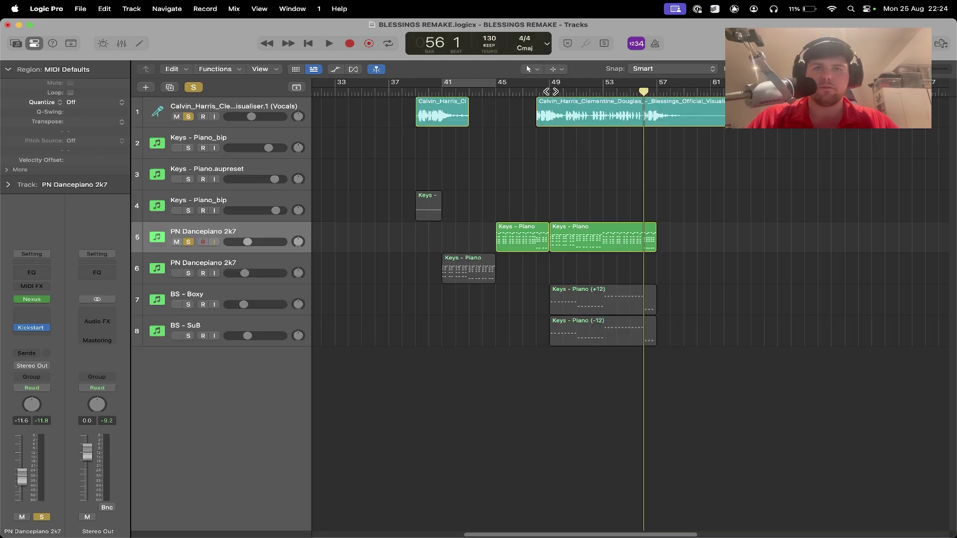
# Step: Play the soloed vocals and Dancepiano chords from bar 49
pyautogui.click(555, 91)
pyautogui.press('space')
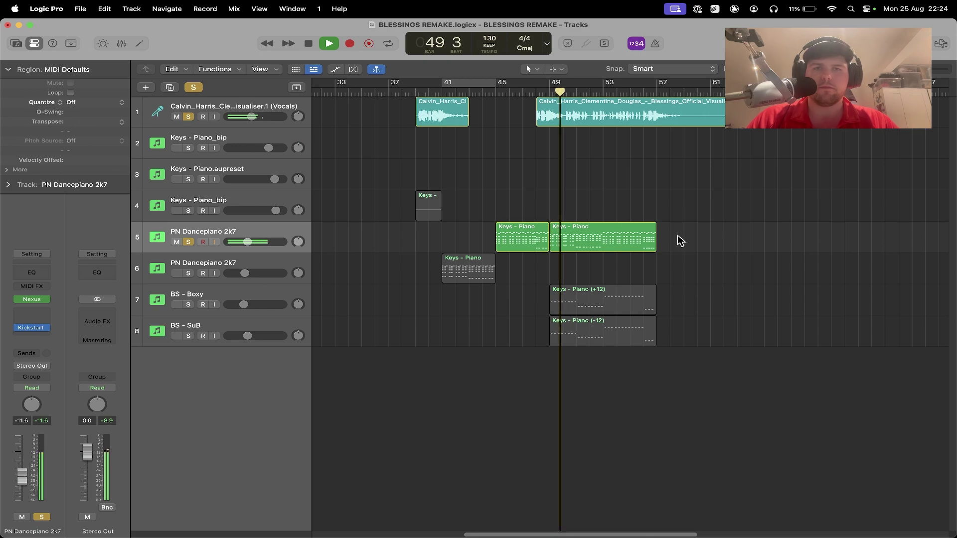
pyautogui.hscroll(5, 680, 241)
pyautogui.hscroll(2, 681, 241)
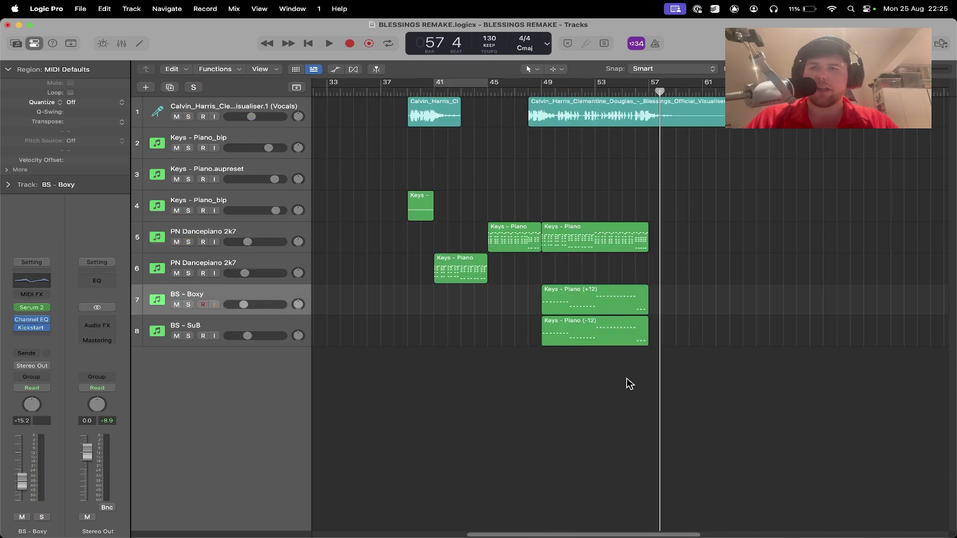
# Step: Open the BS - Boxy bass region in the Piano Roll, examine its notes from bar 49 through bar 56, and close the editor
pyautogui.doubleClick(578, 303)
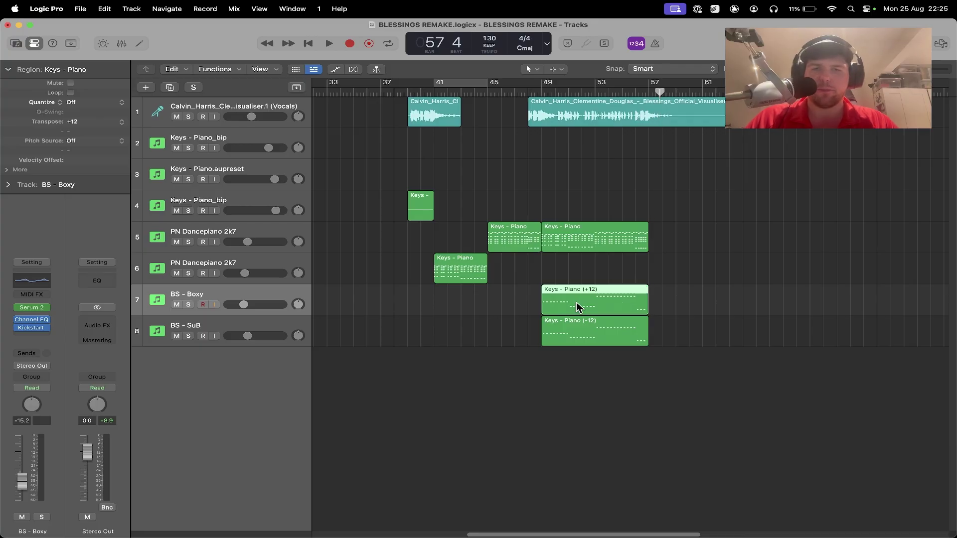
pyautogui.hscroll(2, 464, 325)
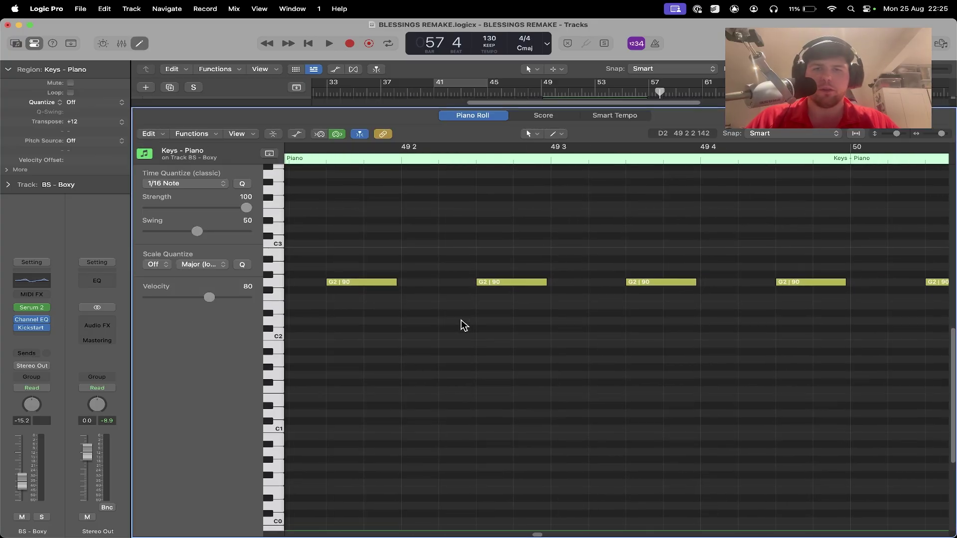
pyautogui.hscroll(-3, 464, 326)
pyautogui.scroll(-3, 464, 326)
pyautogui.hscroll(10, 461, 325)
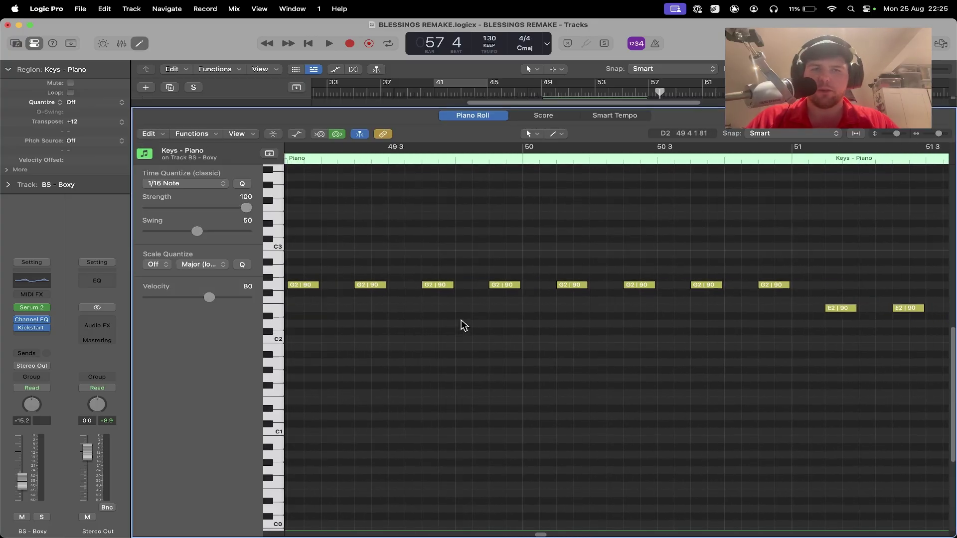
pyautogui.scroll(2, 460, 324)
pyautogui.scroll(-1, 562, 352)
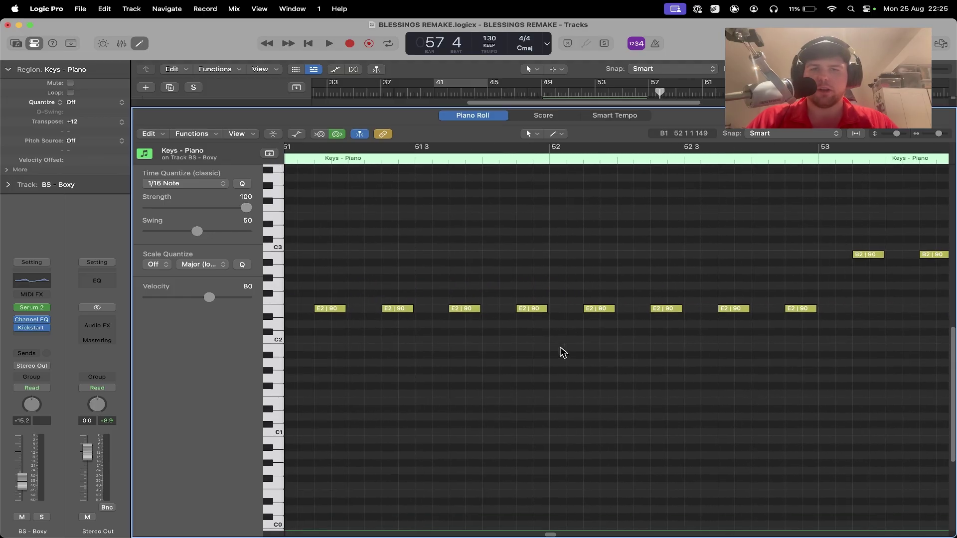
pyautogui.hscroll(10, 563, 352)
pyautogui.scroll(2, 563, 352)
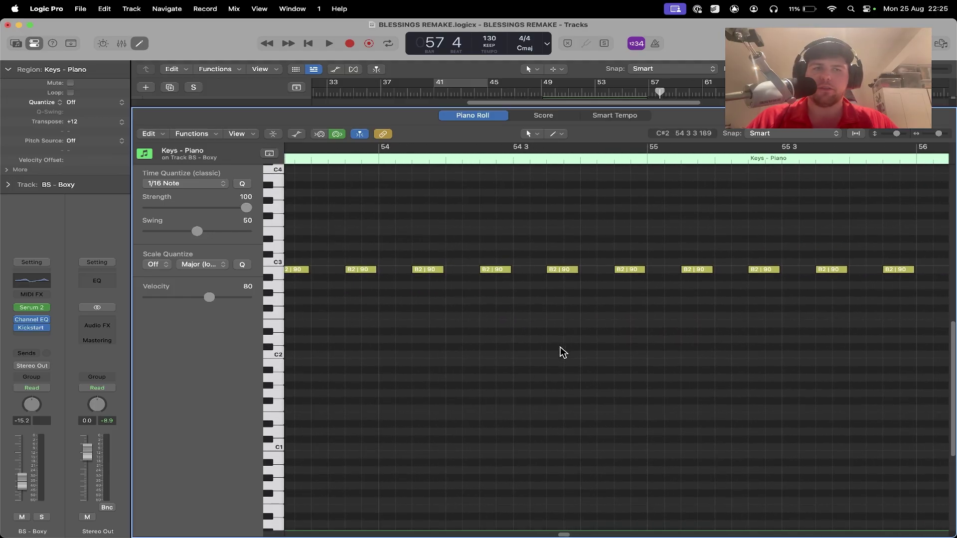
pyautogui.hscroll(5, 548, 319)
pyautogui.scroll(3, 540, 287)
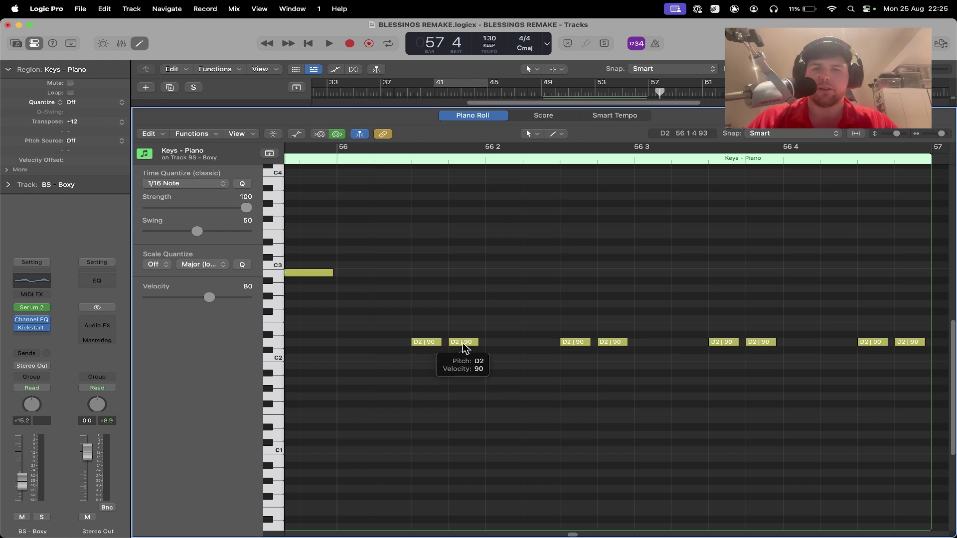
pyautogui.press('e')
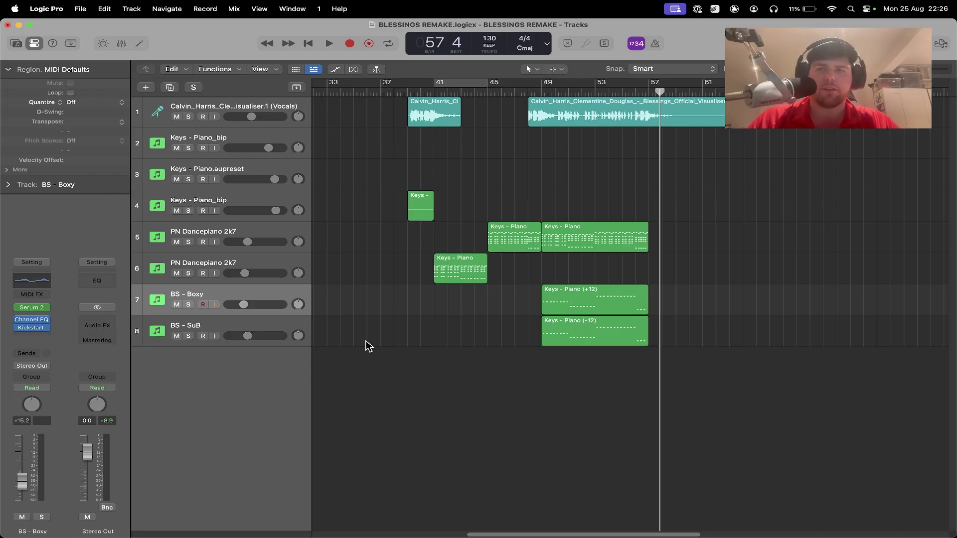
# Step: Inspect the Serum 2 patches on the BS - Boxy and BS - SuB tracks and close the plugin window
pyautogui.click(32, 308)
pyautogui.click(673, 114)
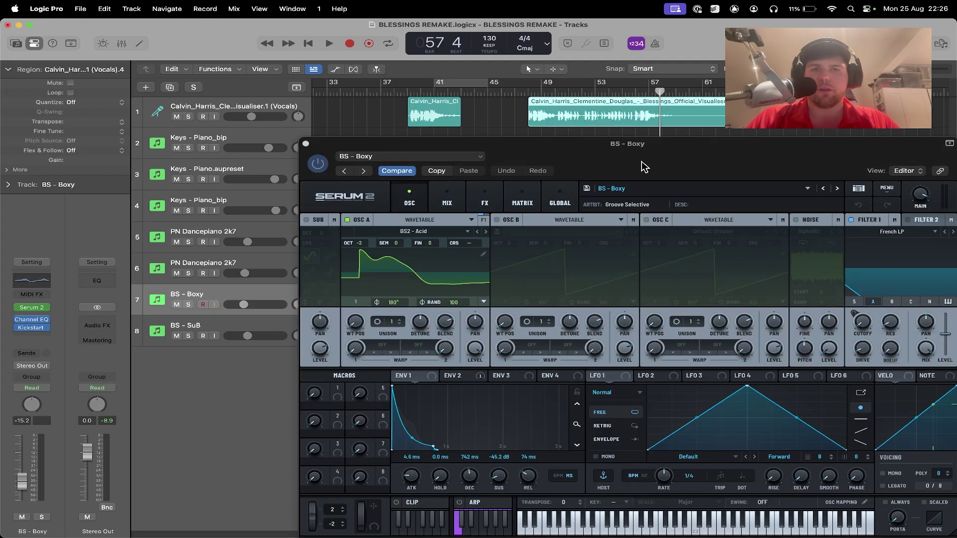
pyautogui.moveTo(543, 161); pyautogui.dragTo(543, 100)
pyautogui.press('Down')
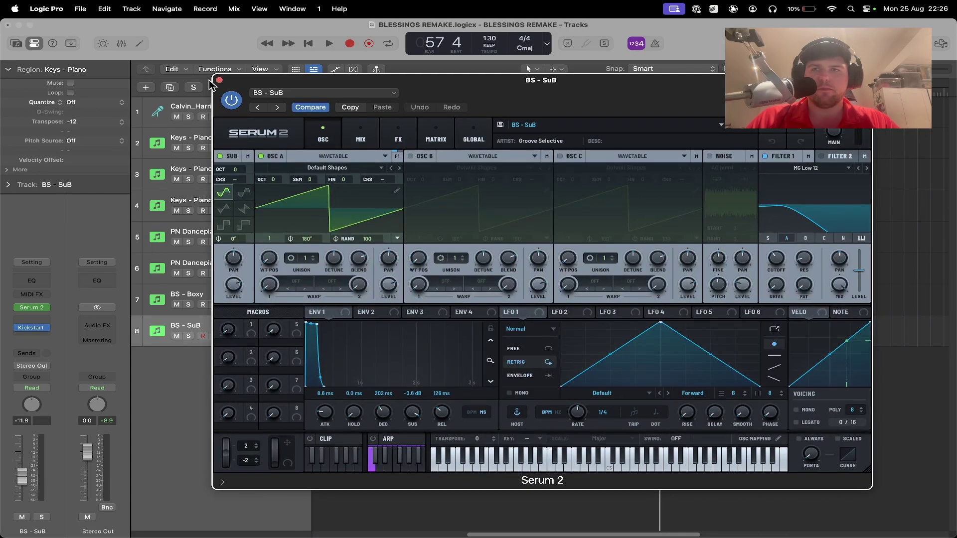
pyautogui.click(219, 80)
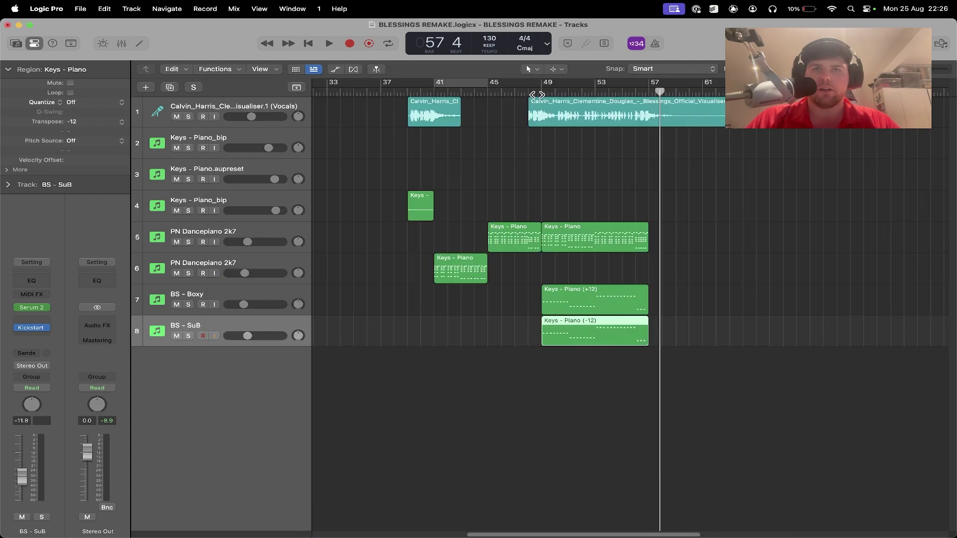
# Step: Play the vocals, piano and both bass layers together from bar 49 and stop playback
pyautogui.click(540, 92)
pyautogui.click(696, 295)
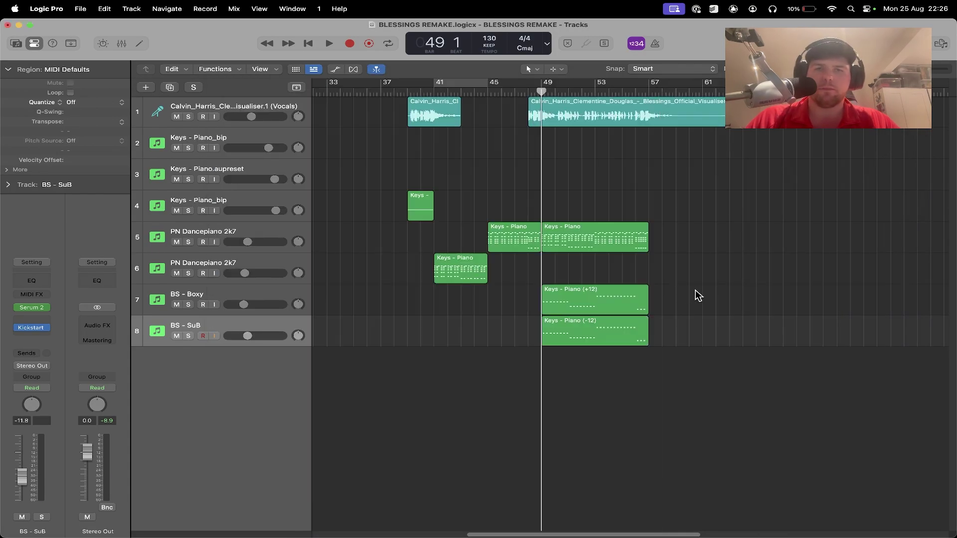
pyautogui.press('space')
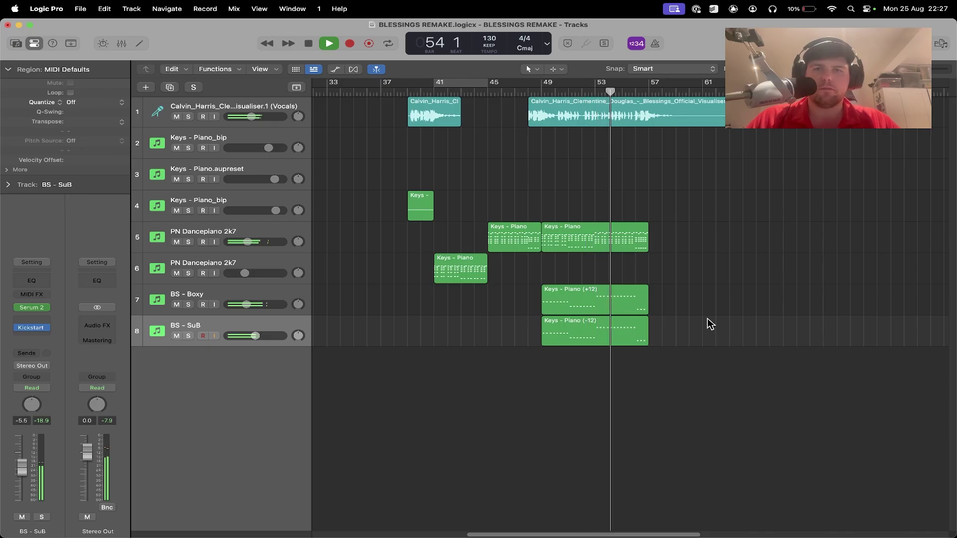
pyautogui.press('space')
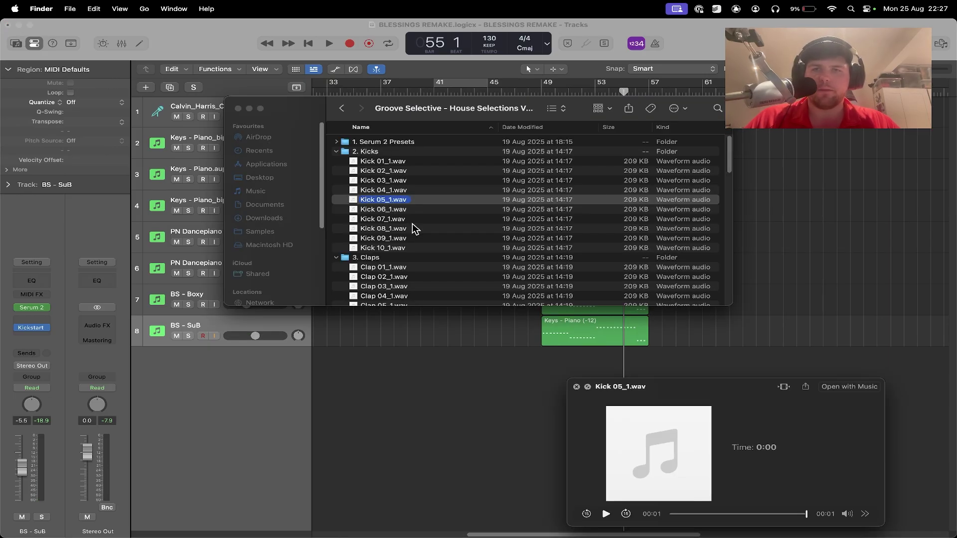
# Step: Load Kick 05_1.wav from the sample pack onto a Quick Sampler track and program a kick on every beat in a pattern region at bar 49
pyautogui.moveTo(389, 199); pyautogui.dragTo(230, 417)
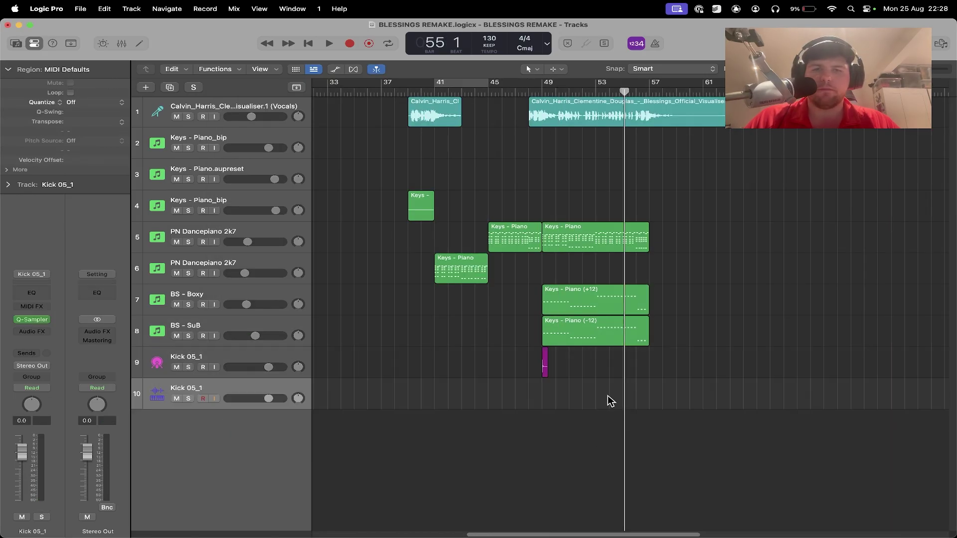
pyautogui.rightClick(556, 364)
pyautogui.click(570, 380)
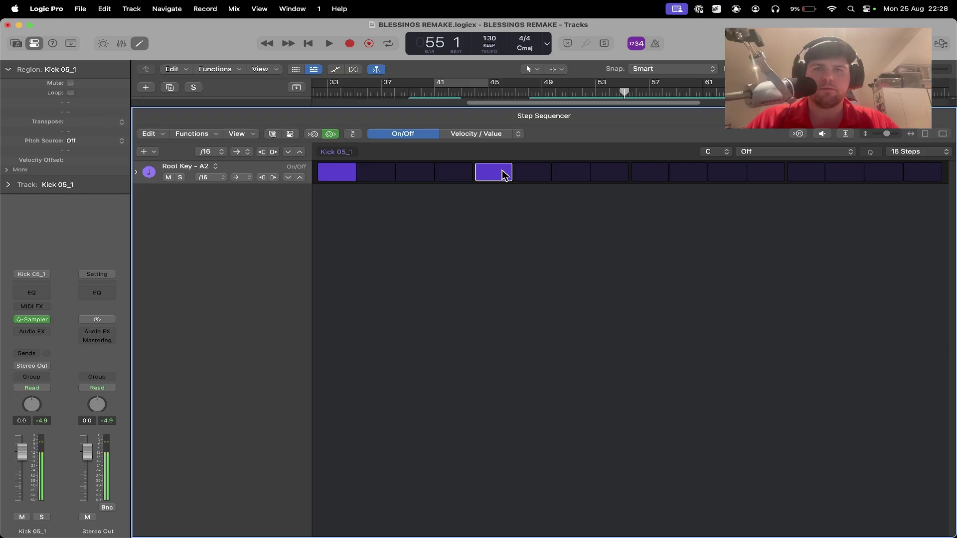
pyautogui.press('x')
pyautogui.press('x')
# Step: Play from bar 49, set the Kick 05_1 track volume to -1.8 dB, and stop playback
pyautogui.press('space')
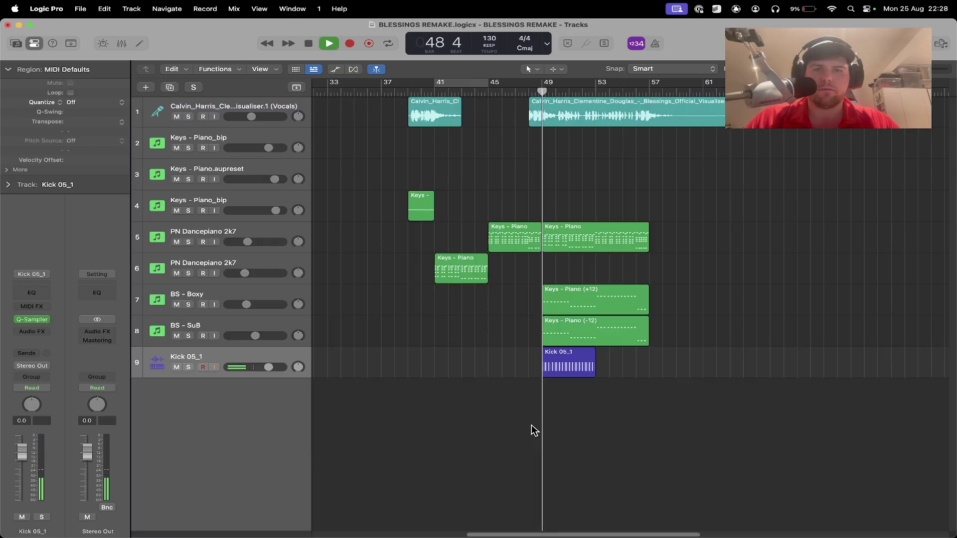
pyautogui.moveTo(269, 366); pyautogui.dragTo(264, 366)
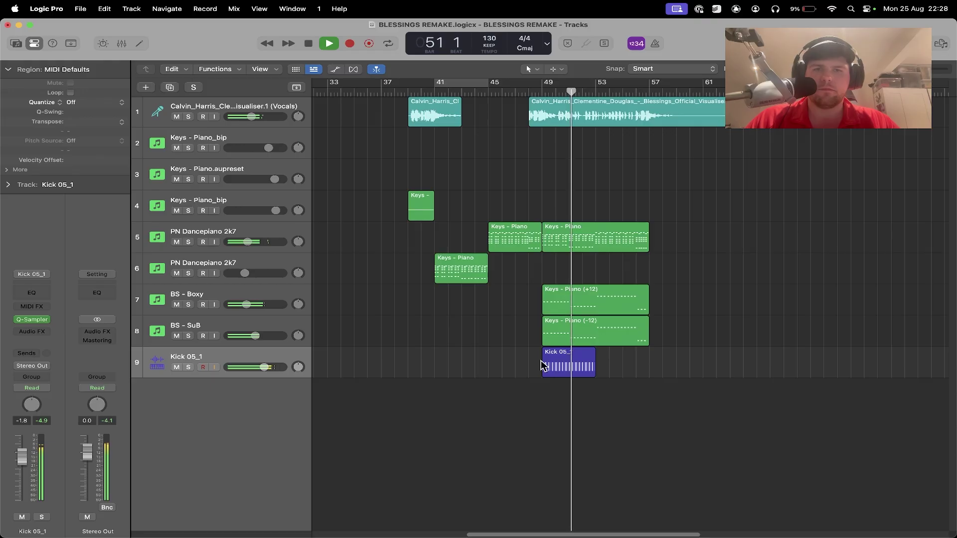
pyautogui.press('space')
# Step: Copy the Kick 05_1 pattern region to bar 53
pyautogui.rightClick(565, 366)
pyautogui.click(507, 378)
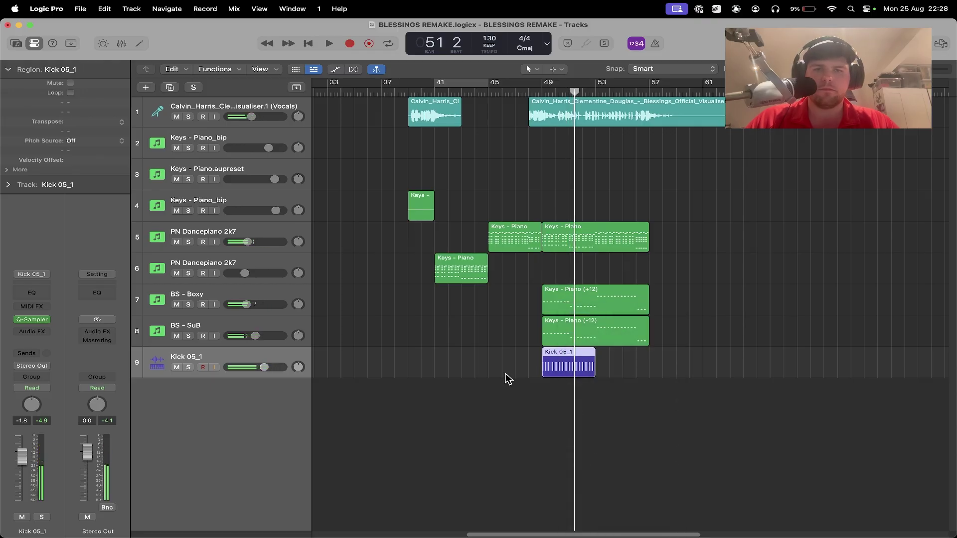
pyautogui.moveTo(565, 366); pyautogui.dragTo(619, 365)
pyautogui.click(329, 395)
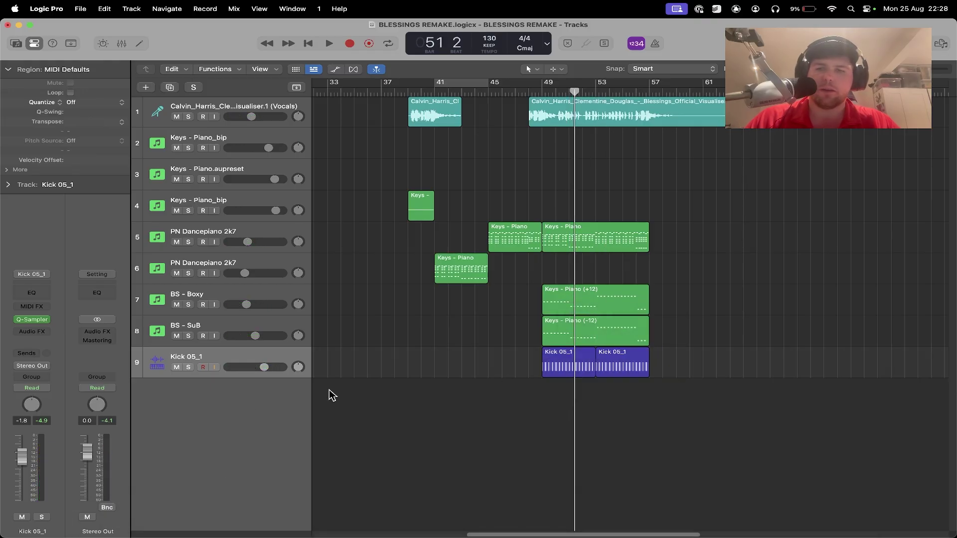
# Step: Load Clap 06_1.wav onto a Quick Sampler track and program claps on steps 5 and 13 of a 16-step pattern at bar 49
pyautogui.moveTo(393, 226); pyautogui.dragTo(227, 444)
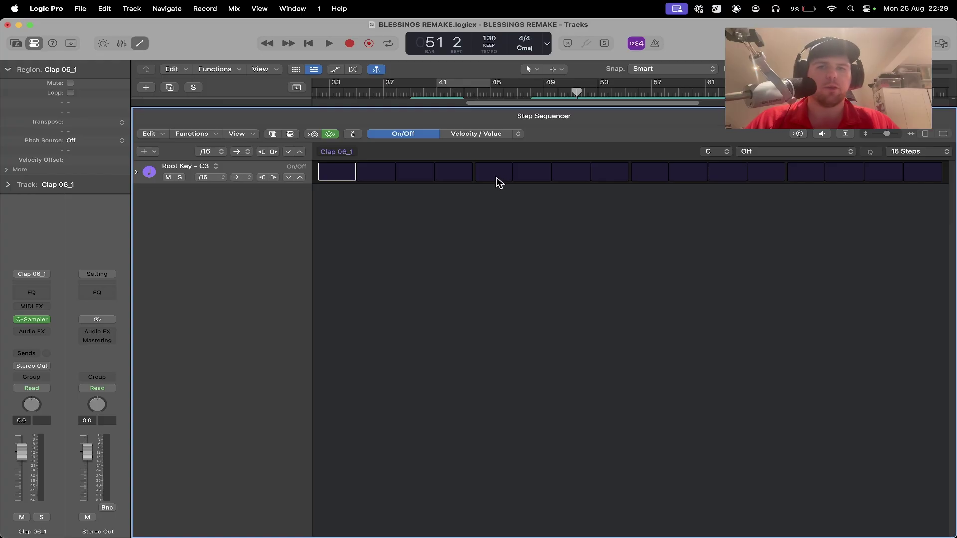
pyautogui.click(496, 178)
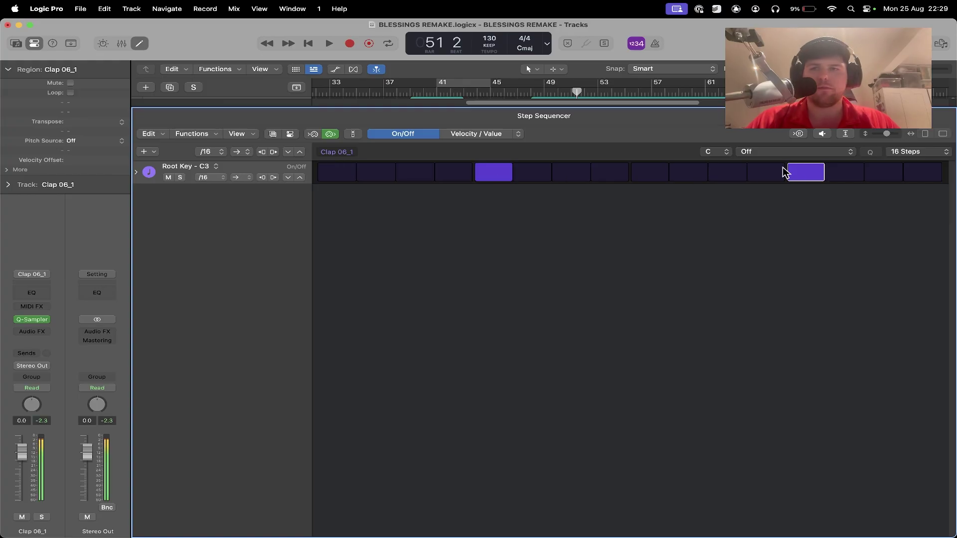
pyautogui.press('e')
# Step: During playback from bar 49, copy the Clap 06_1 region to bar 53 and set the BS - Boxy volume to -14.0 dB
pyautogui.hotkey('shift', 'space')
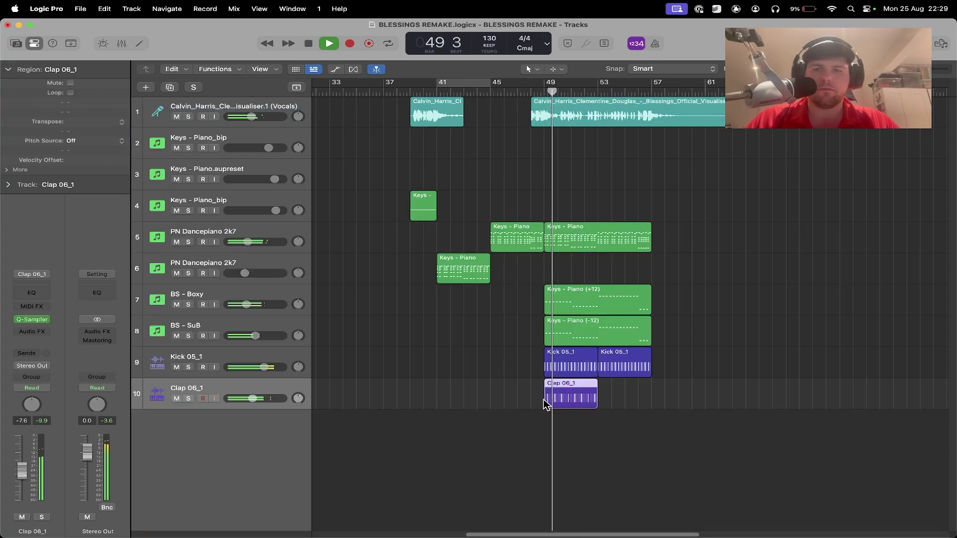
pyautogui.moveTo(547, 405); pyautogui.dragTo(619, 404)
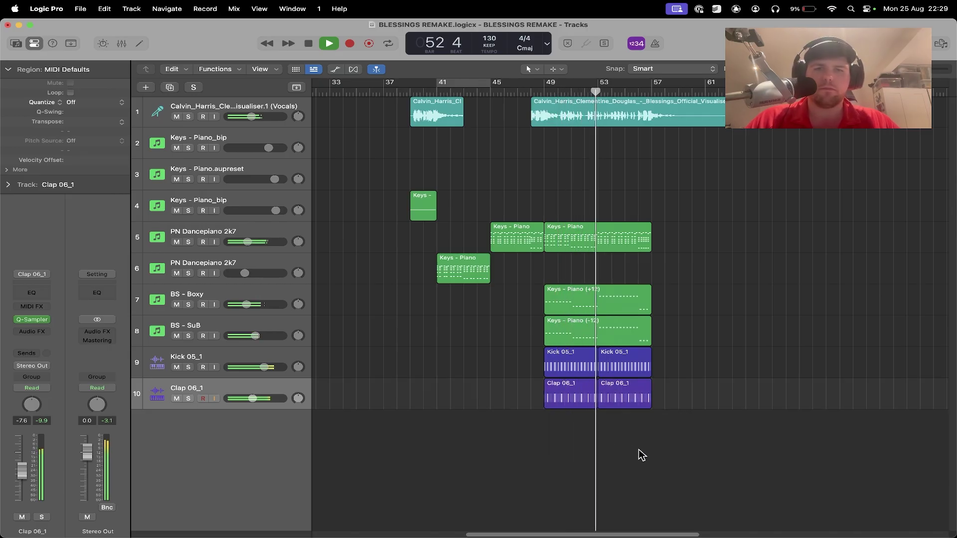
pyautogui.moveTo(246, 305); pyautogui.dragTo(245, 305)
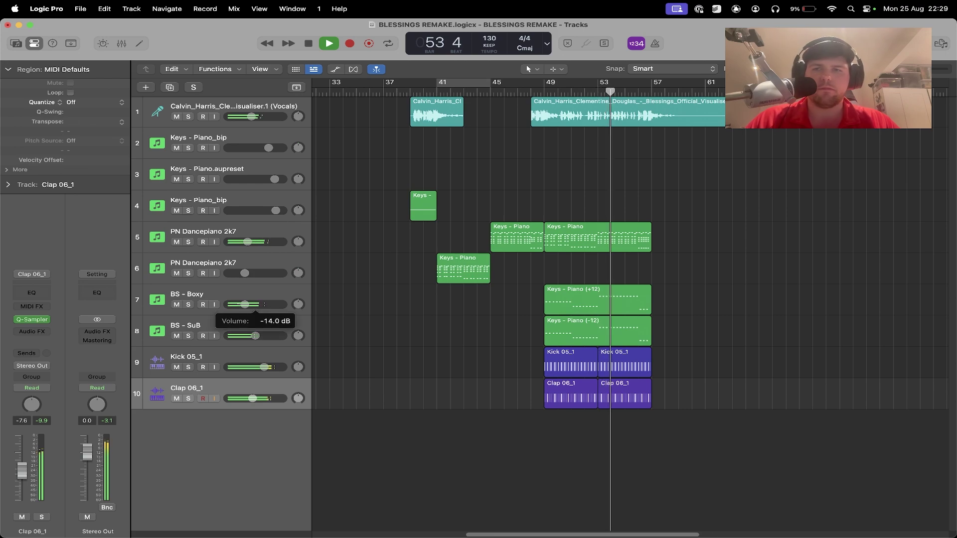
pyautogui.press('space')
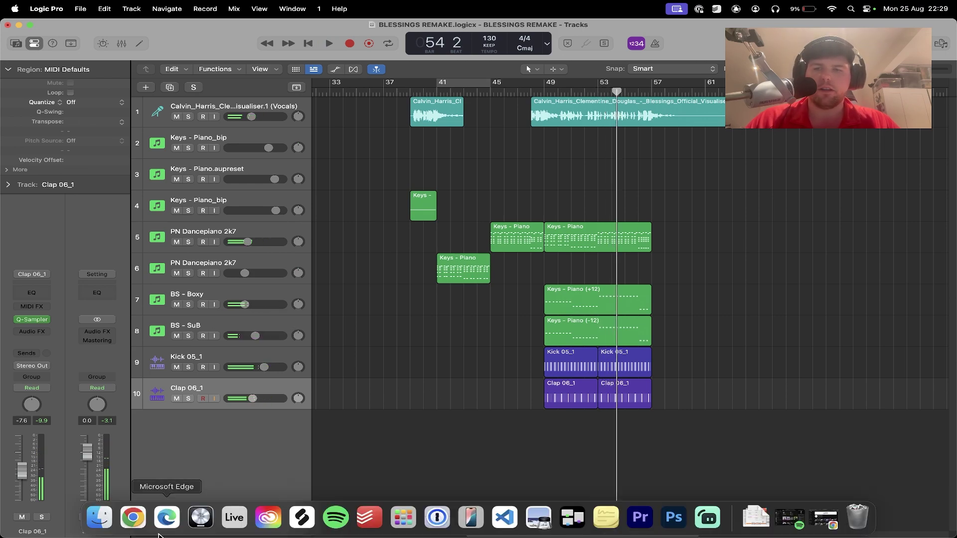
# Step: Load Open Hat 3_1.wav from the Finder onto a Quick Sampler track and program off-beat hats on steps 3, 7, 11 and 15
pyautogui.click(99, 520)
pyautogui.scroll(-2, 428, 238)
pyautogui.click(427, 238)
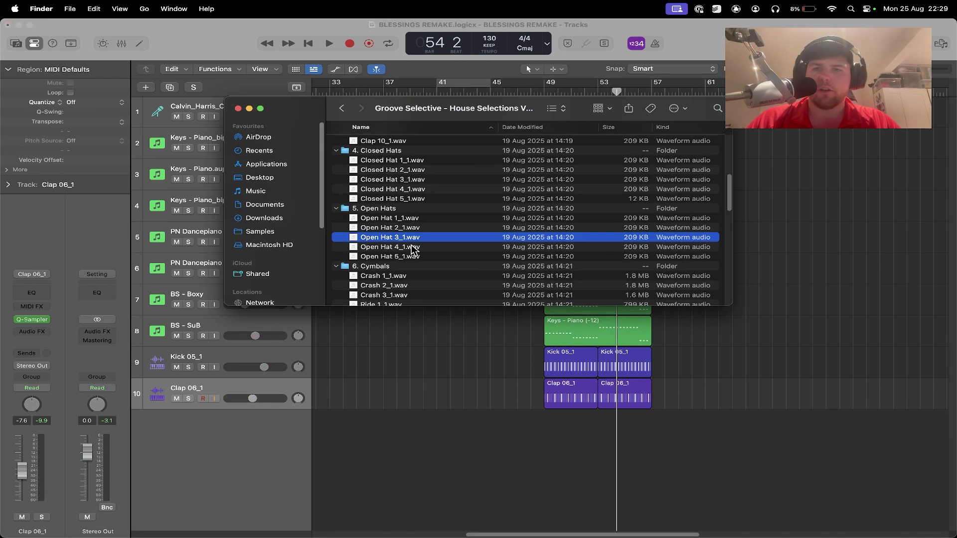
pyautogui.moveTo(375, 241); pyautogui.dragTo(242, 478)
pyautogui.press('e')
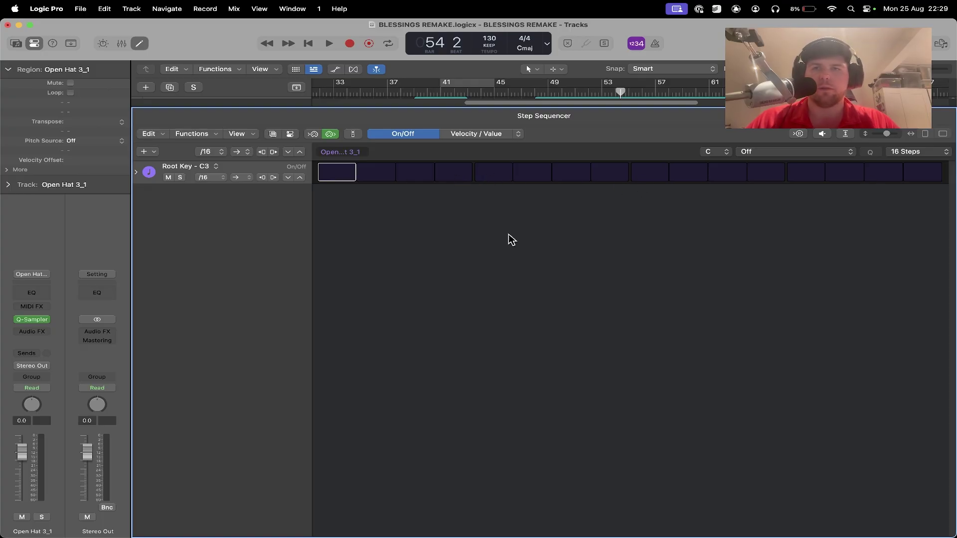
pyautogui.click(415, 173)
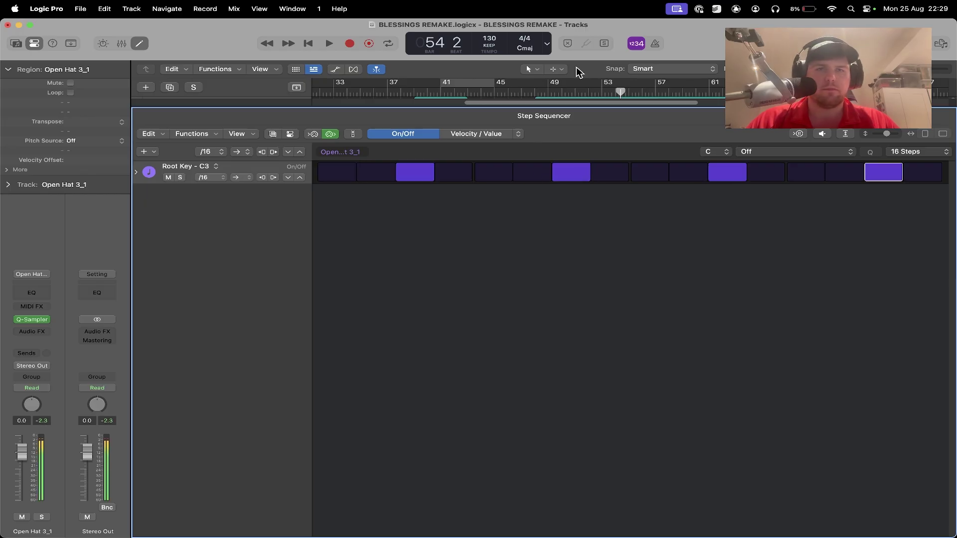
pyautogui.press('x')
pyautogui.press('x')
# Step: Play from bar 49, set the Open Hat 3_1 track volume to -8.8 dB, and stop playback
pyautogui.click(551, 88)
pyautogui.press('space')
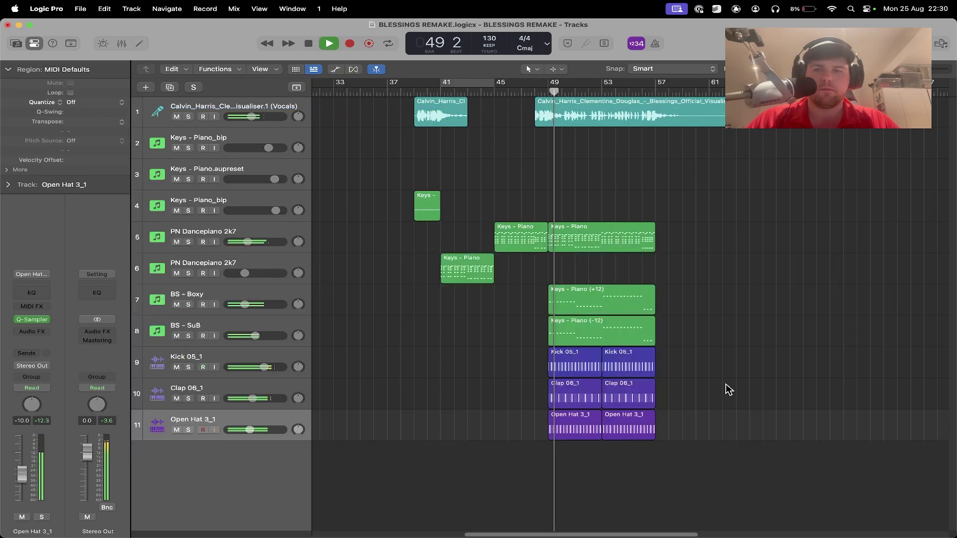
pyautogui.moveTo(249, 430); pyautogui.dragTo(406, 438)
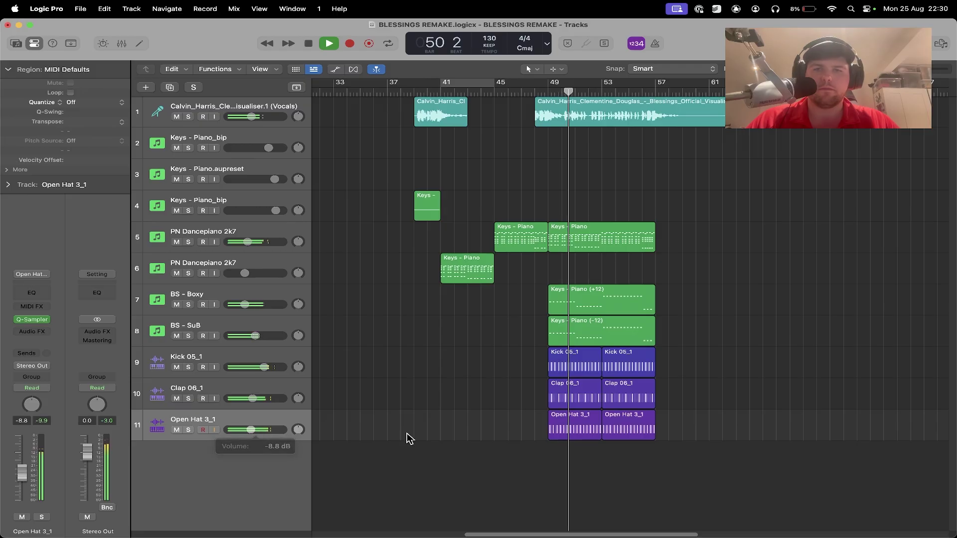
pyautogui.hscroll(5, 653, 479)
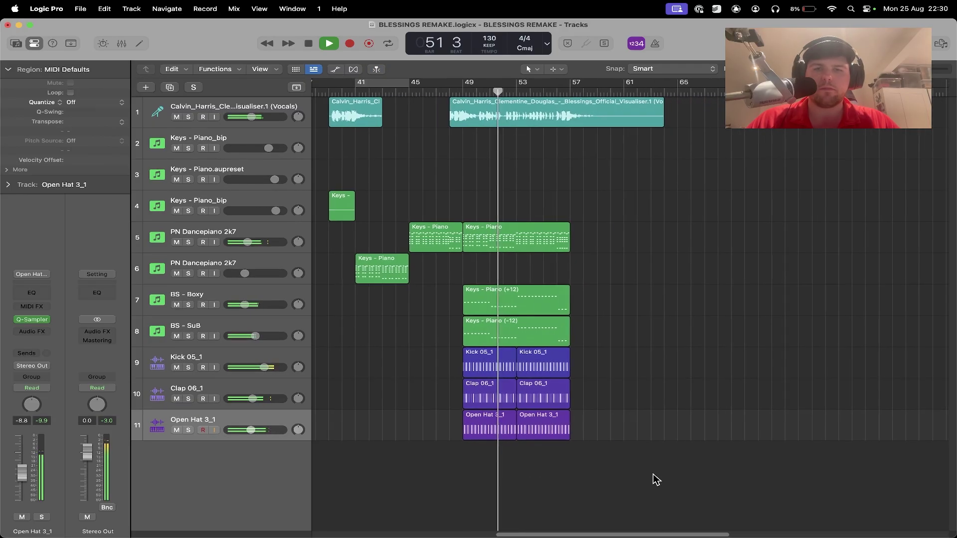
pyautogui.press('space')
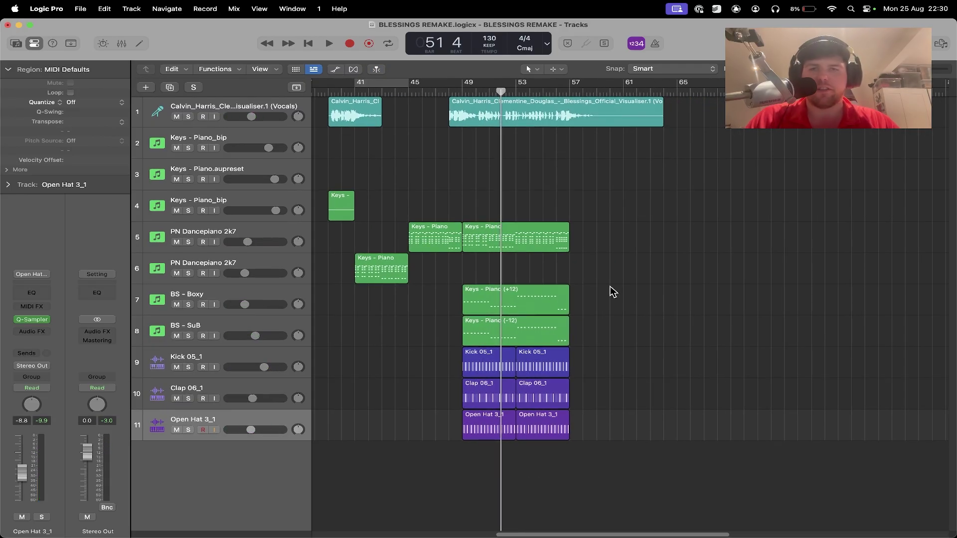
# Step: Add Phased Shaker Top Loop 128_1.wav from the Finder on a new track at bar 49 and trim its end to bar 53
pyautogui.moveTo(168, 536)
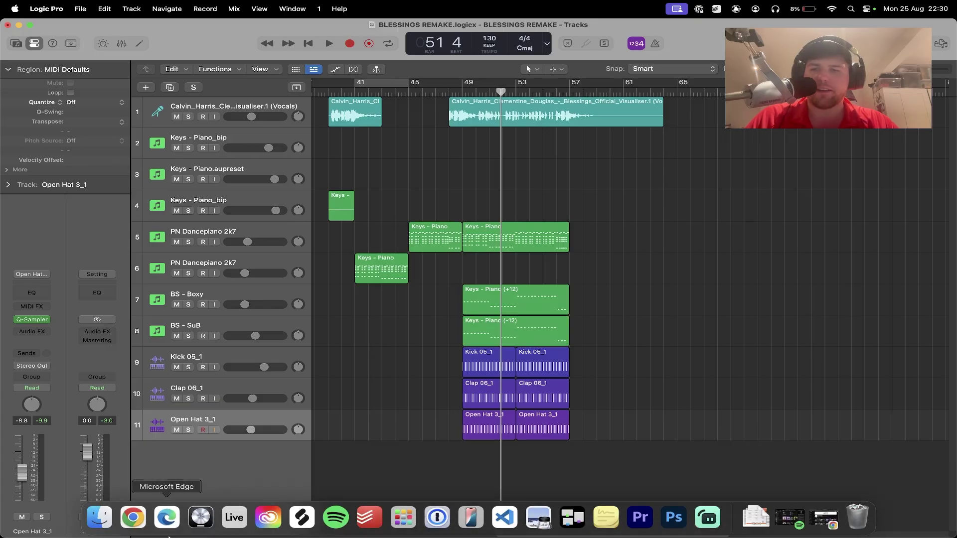
pyautogui.click(102, 518)
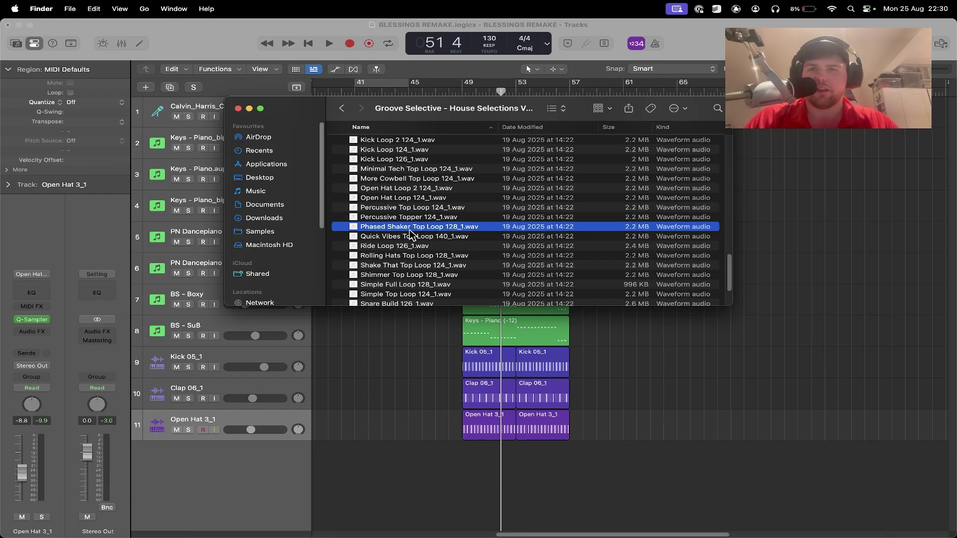
pyautogui.moveTo(414, 233); pyautogui.dragTo(527, 463)
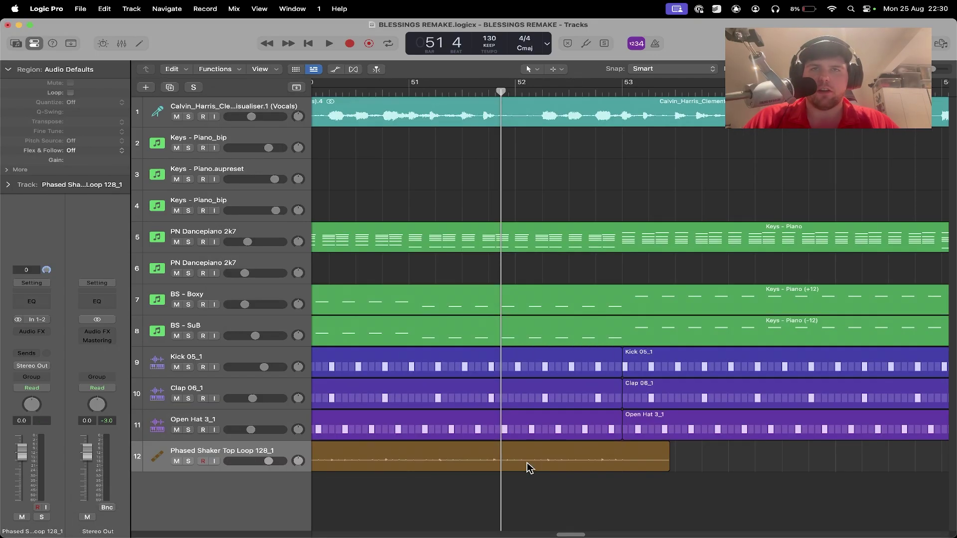
pyautogui.hscroll(-3, 527, 462)
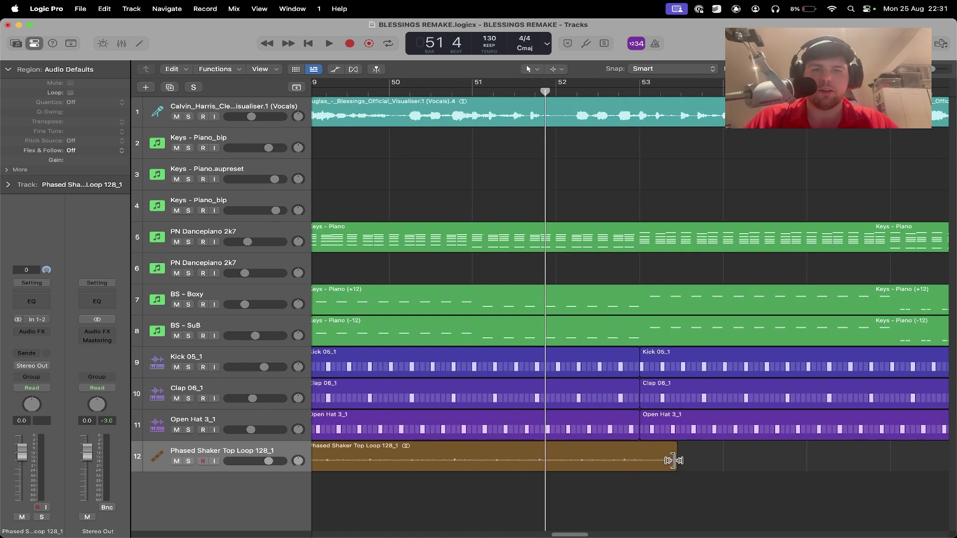
pyautogui.click(619, 90)
pyautogui.moveTo(671, 461); pyautogui.dragTo(639, 451)
# Step: Play from bar 49, set the Phased Shaker Top Loop track volume to -2.1 dB, and stop playback
pyautogui.hscroll(-5, 639, 451)
pyautogui.click(412, 90)
pyautogui.press('space')
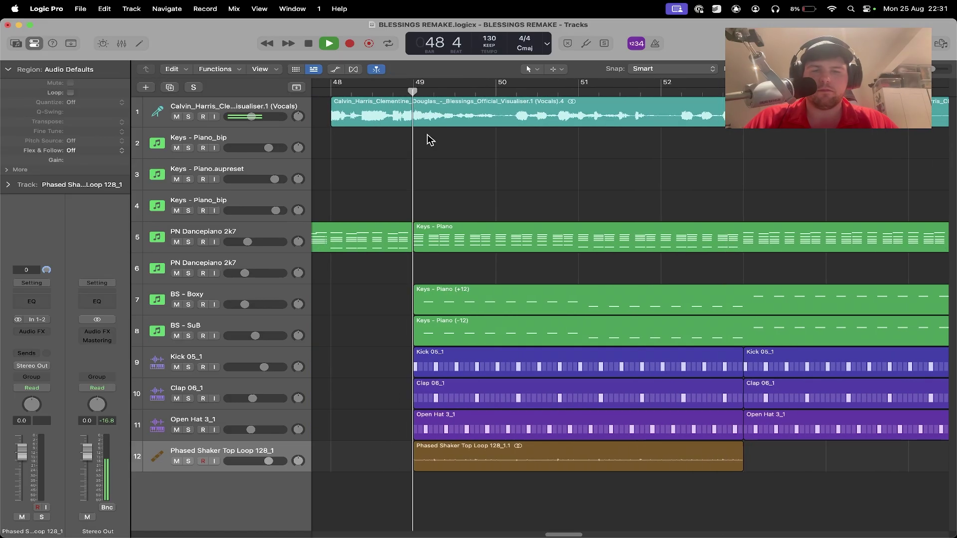
pyautogui.moveTo(269, 461); pyautogui.dragTo(264, 462)
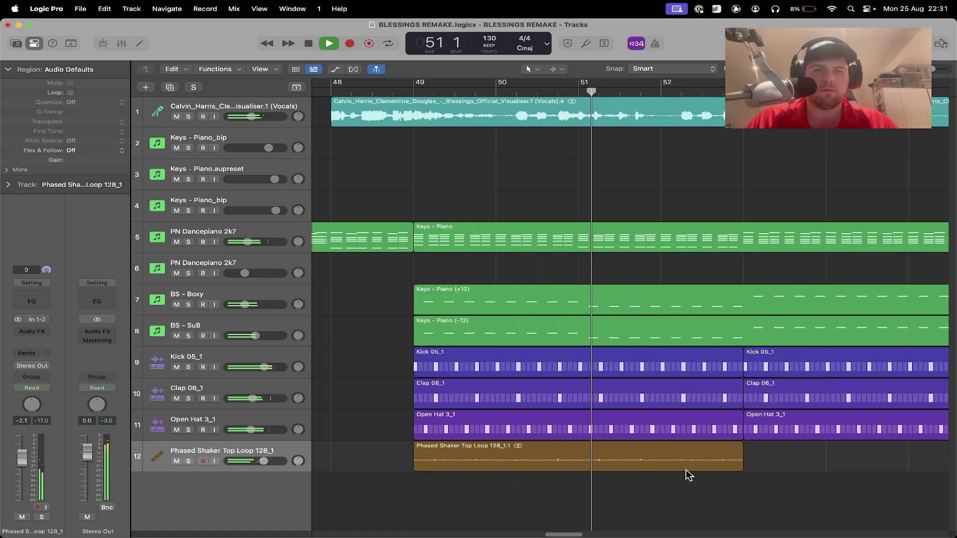
pyautogui.scroll(-3, 685, 469)
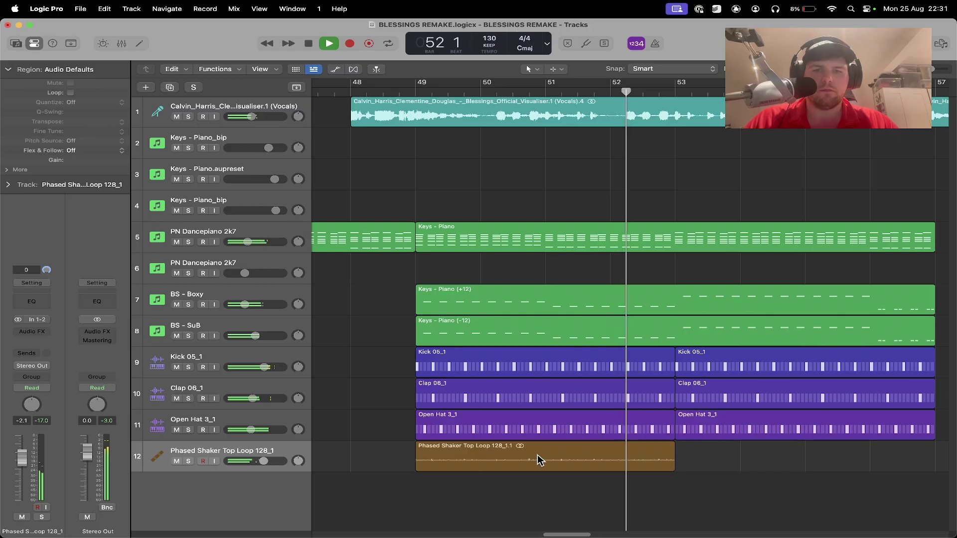
pyautogui.press('space')
# Step: Copy the Phased Shaker Top Loop region to bar 53
pyautogui.moveTo(503, 457); pyautogui.dragTo(757, 456)
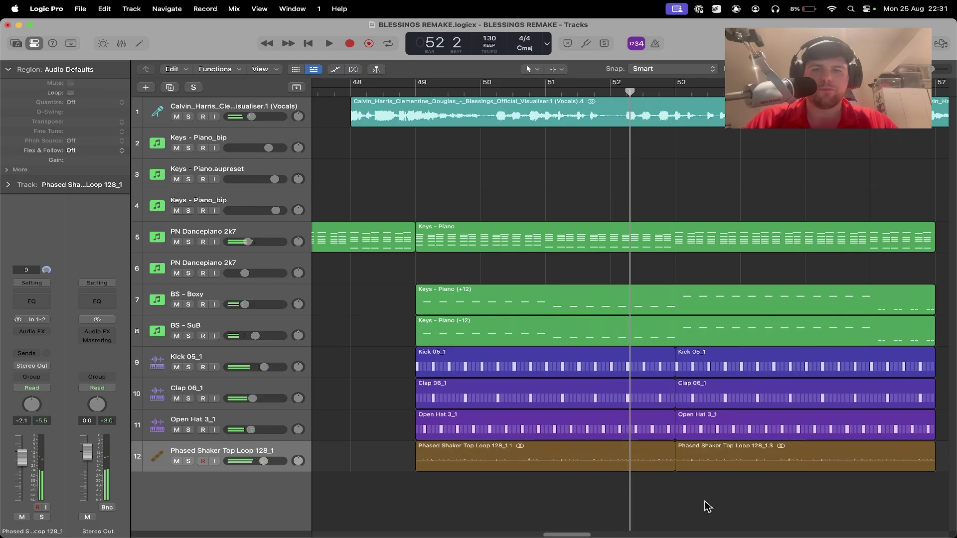
pyautogui.scroll(-3, 508, 456)
pyautogui.hscroll(3, 508, 456)
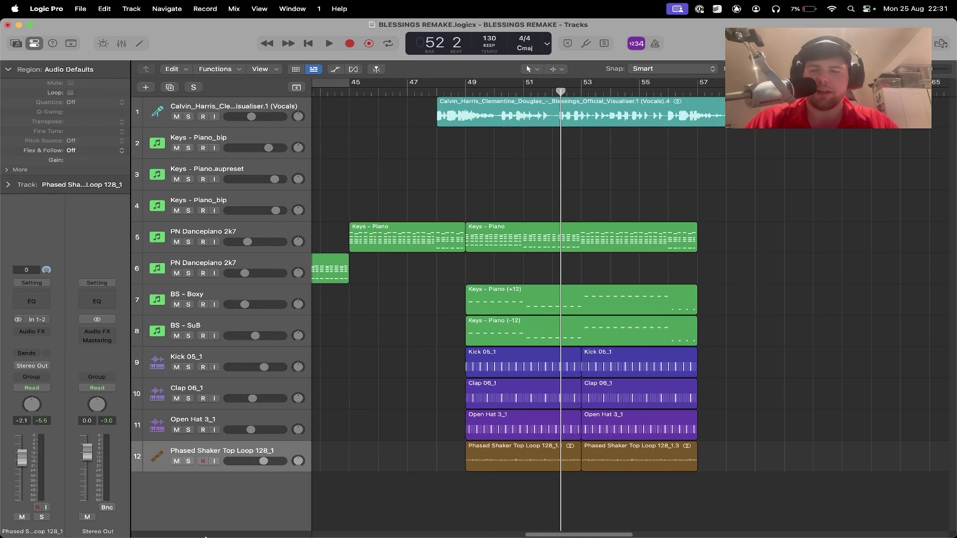
# Step: Add Crash 3_1.wav from the Finder on a new track at bar 49 and set its volume to -12.2 dB during playback
pyautogui.click(99, 521)
pyautogui.moveTo(389, 200); pyautogui.dragTo(463, 493)
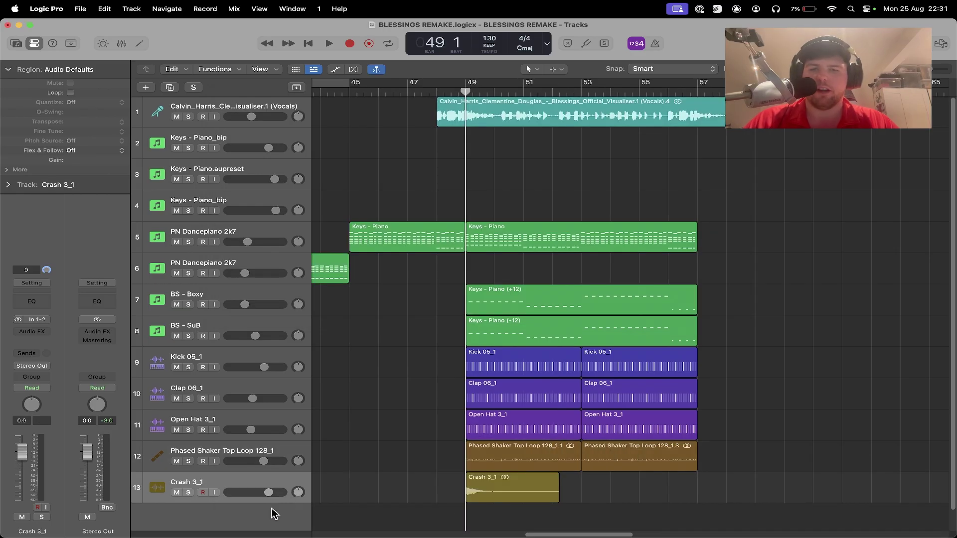
pyautogui.click(269, 493)
pyautogui.moveTo(249, 492); pyautogui.dragTo(247, 492)
pyautogui.press('space')
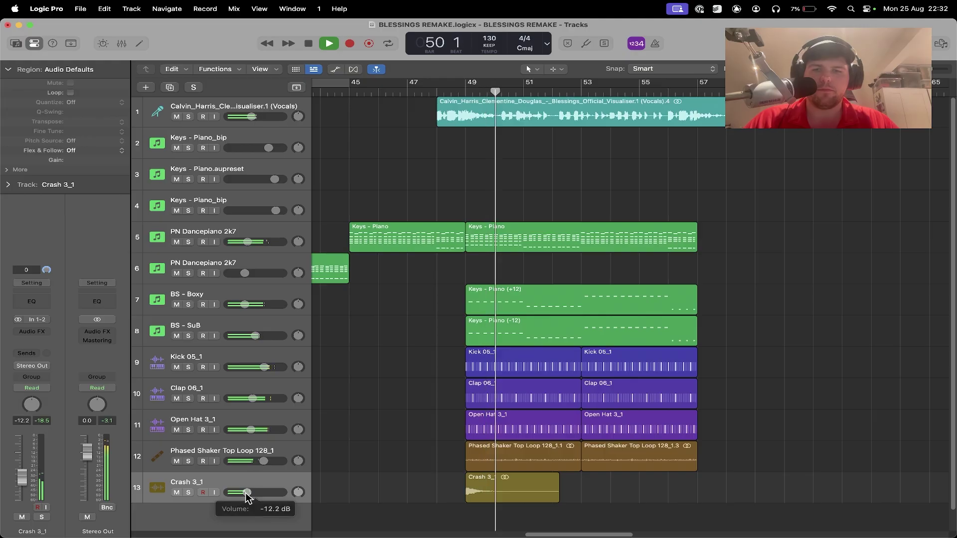
pyautogui.hscroll(-5, 711, 495)
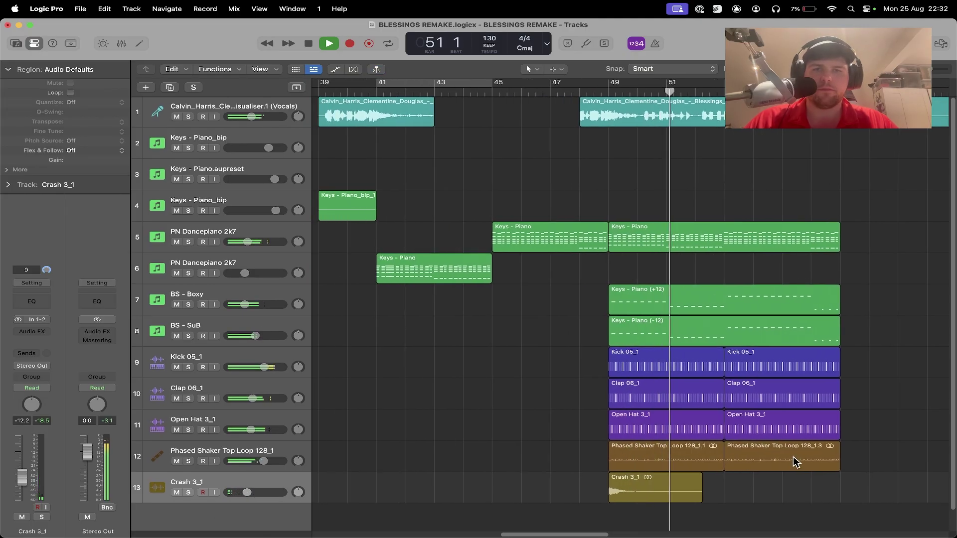
pyautogui.press('space')
# Step: Zoom out the arrangement and reduce the track heights to view all thirteen tracks together
pyautogui.scroll(-3, 684, 386)
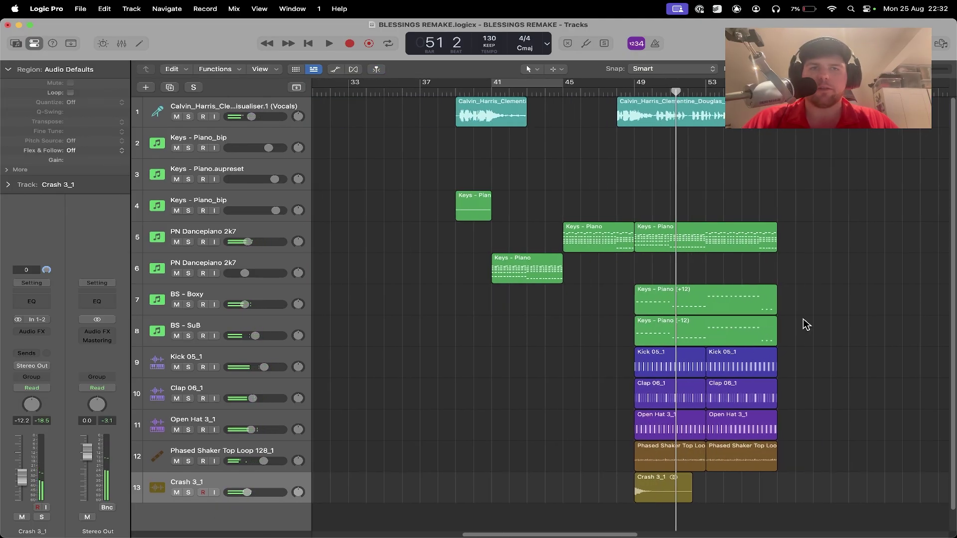
pyautogui.scroll(-1, 805, 325)
pyautogui.scroll(1, 803, 324)
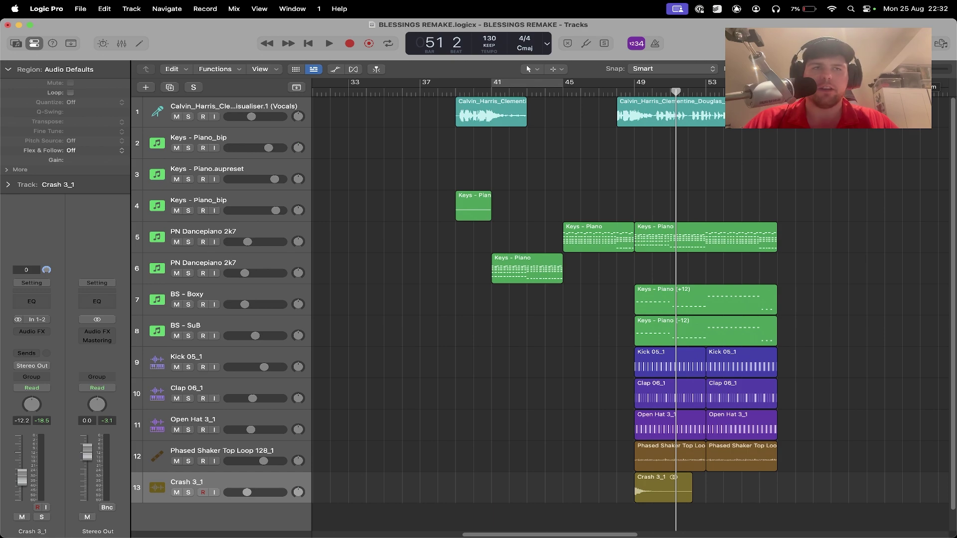
pyautogui.press('super+Up')
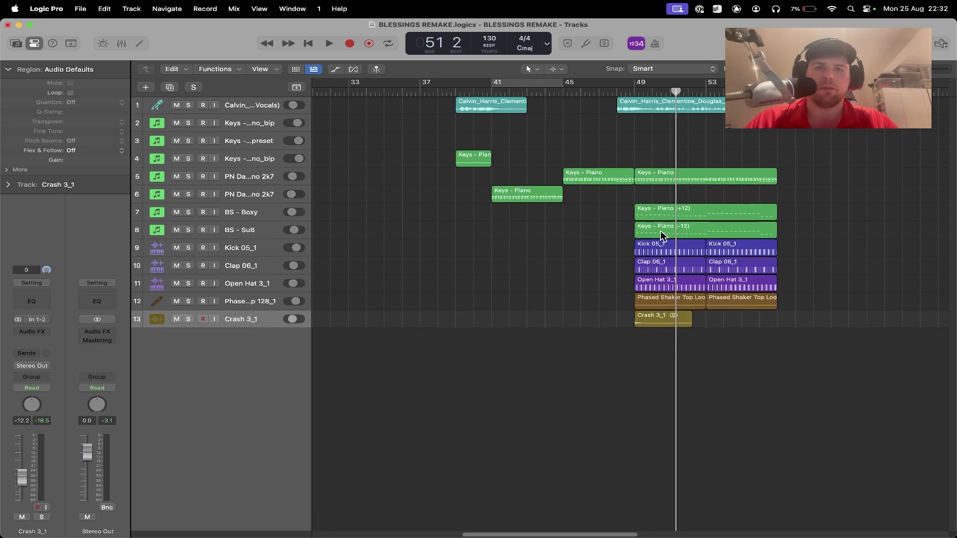
pyautogui.hscroll(3, 661, 232)
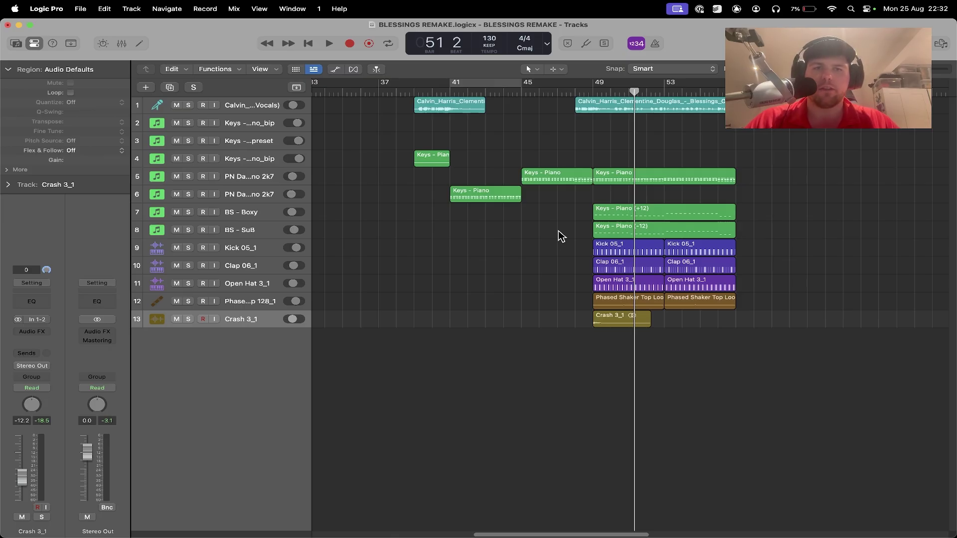
# Step: Restore the Kick 05_1, Clap 06_1 and Open Hat 3_1 regions at bar 45 and move the playhead to bar 41
pyautogui.press('super+z')
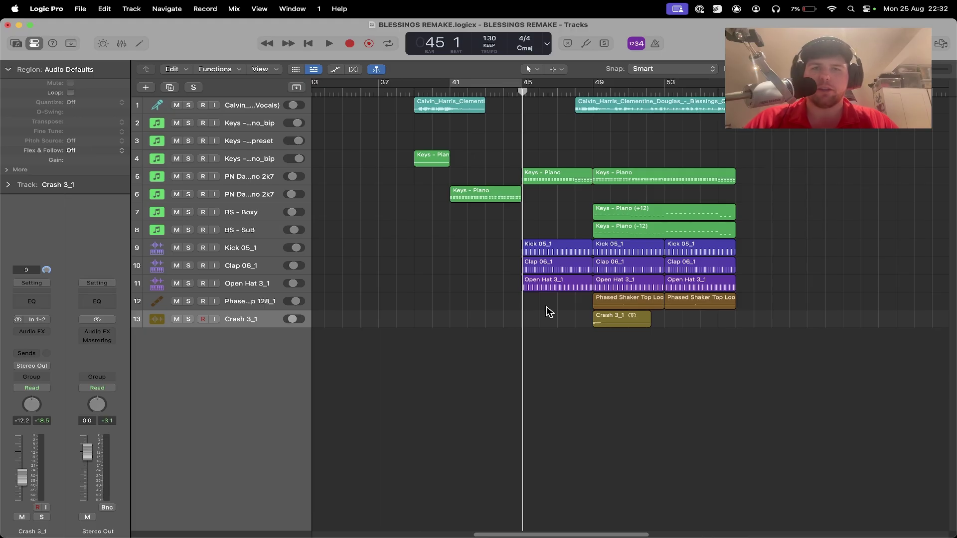
pyautogui.click(450, 92)
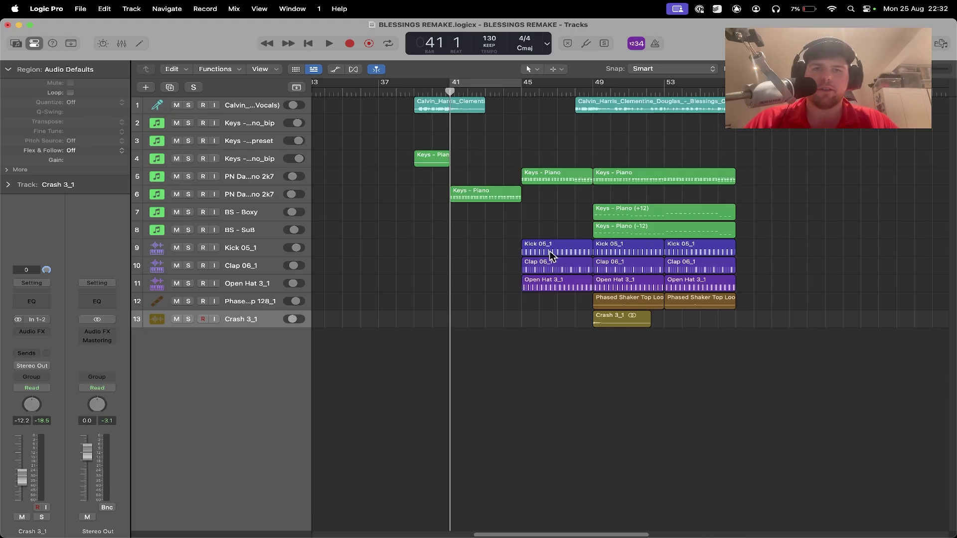
pyautogui.click(561, 174)
pyautogui.click(582, 222)
pyautogui.hscroll(5, 583, 232)
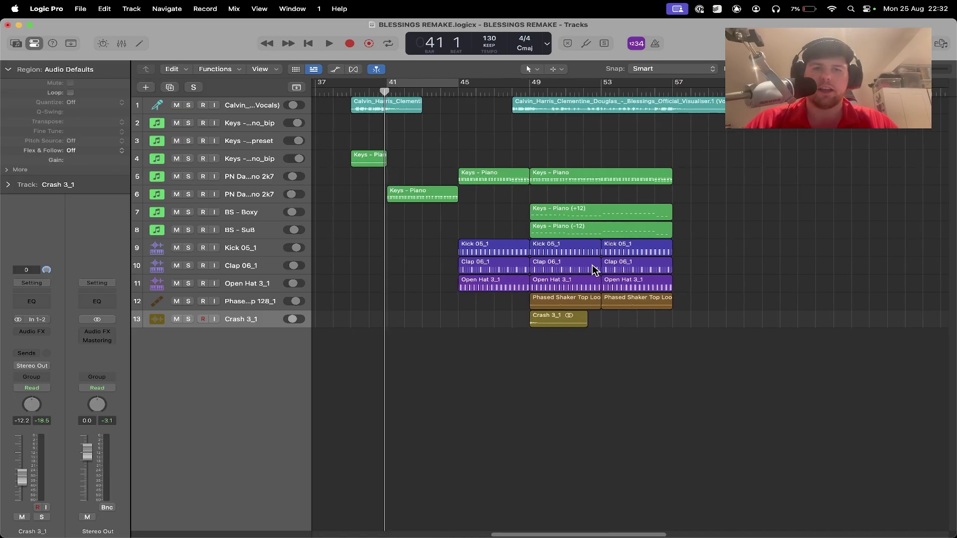
# Step: Move the playhead to bar 49 and go through the piano, bass, drum, shaker and crash regions that start there
pyautogui.click(500, 90)
pyautogui.click(524, 176)
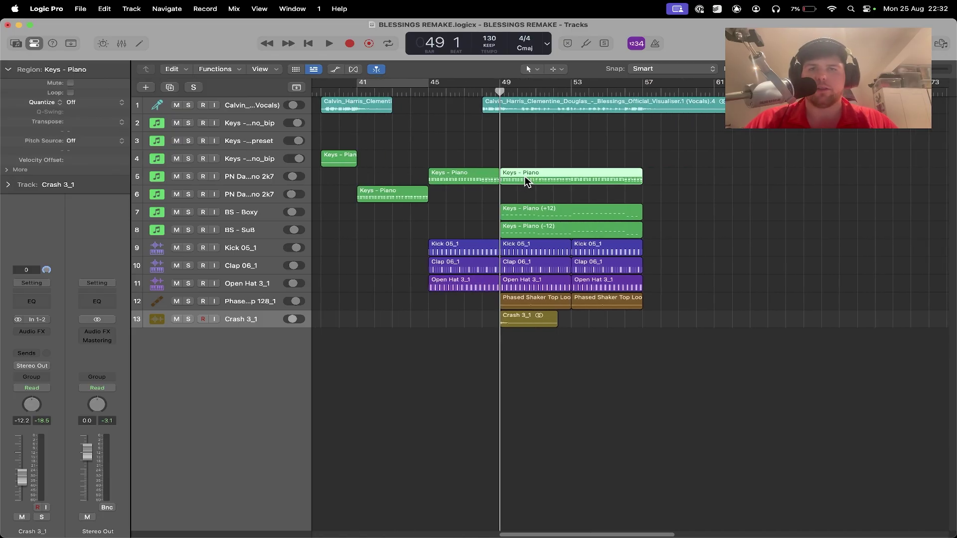
pyautogui.click(525, 211)
pyautogui.click(527, 248)
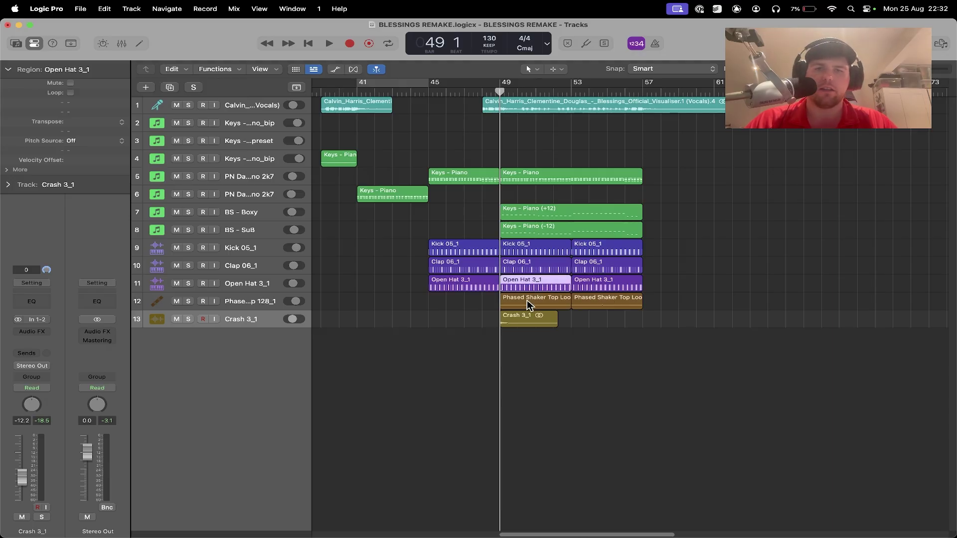
pyautogui.click(528, 300)
pyautogui.click(519, 321)
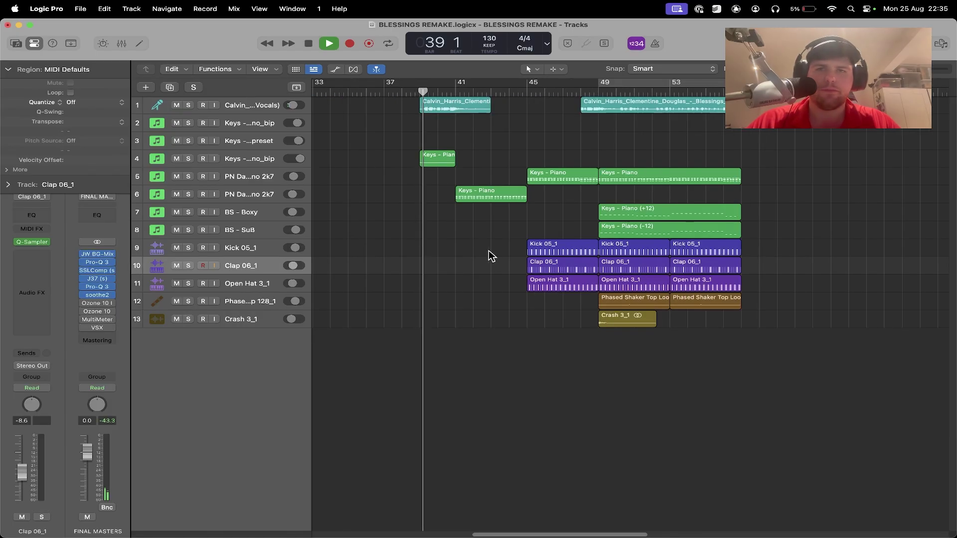
# Step: Listen to the full arrangement from bar 39 past the end of the drum regions at bar 57, and stop playback
pyautogui.hscroll(3, 548, 254)
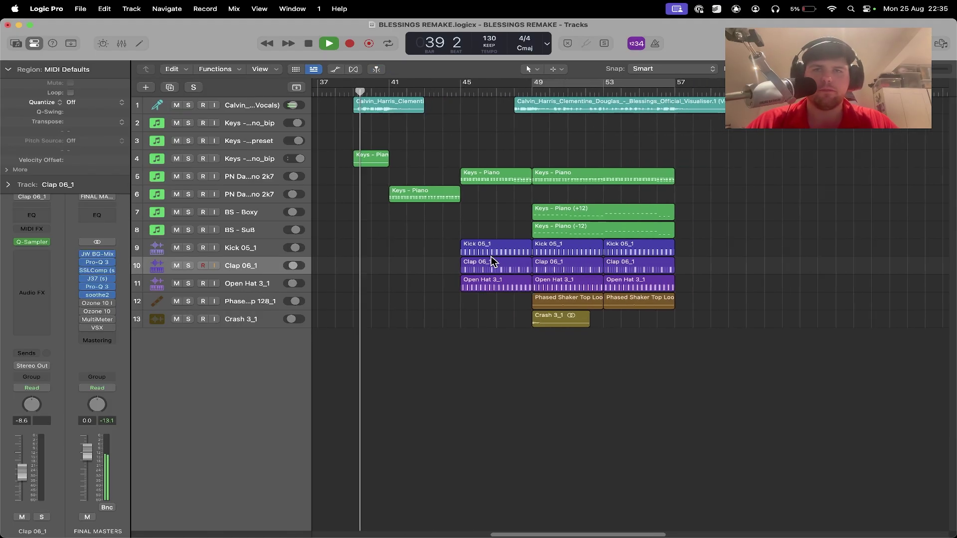
pyautogui.hscroll(3, 668, 249)
pyautogui.hscroll(-3, 695, 247)
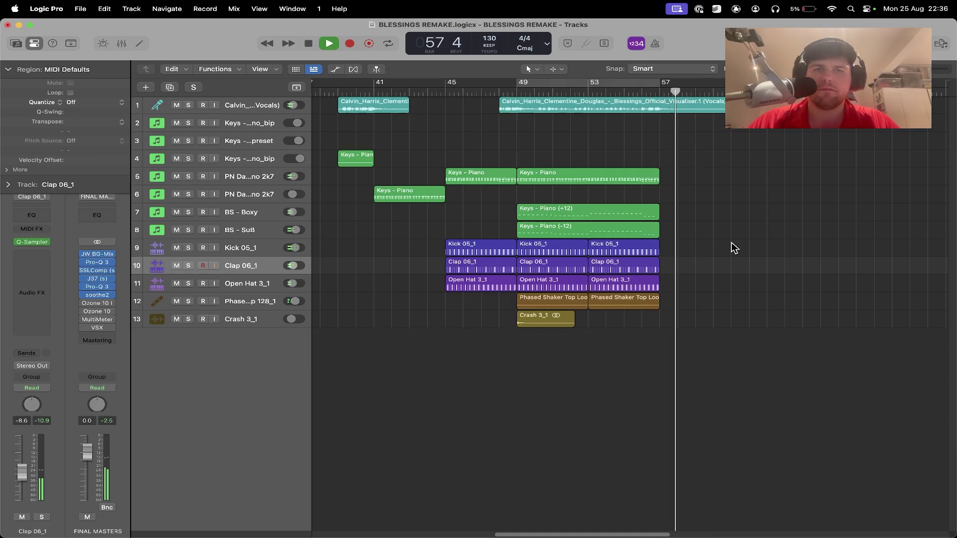
pyautogui.press('space')
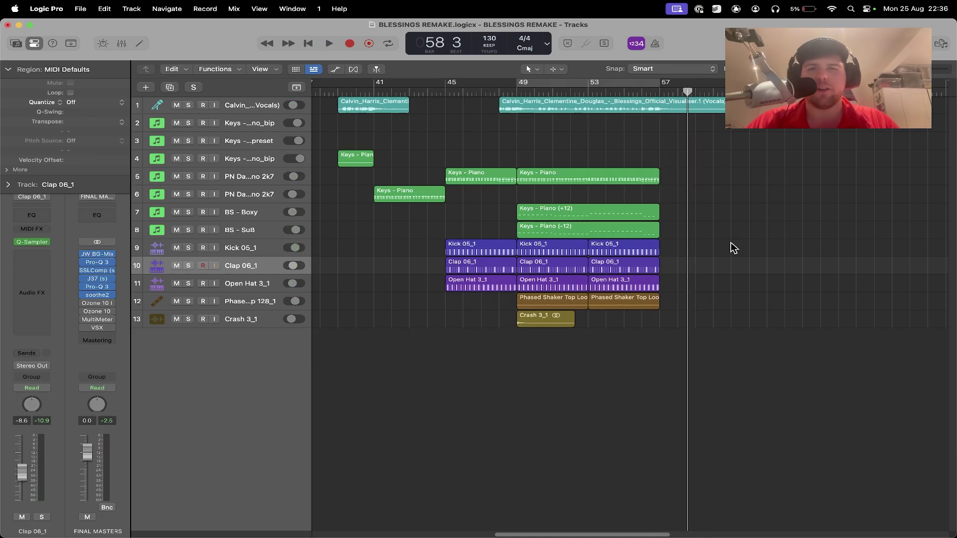